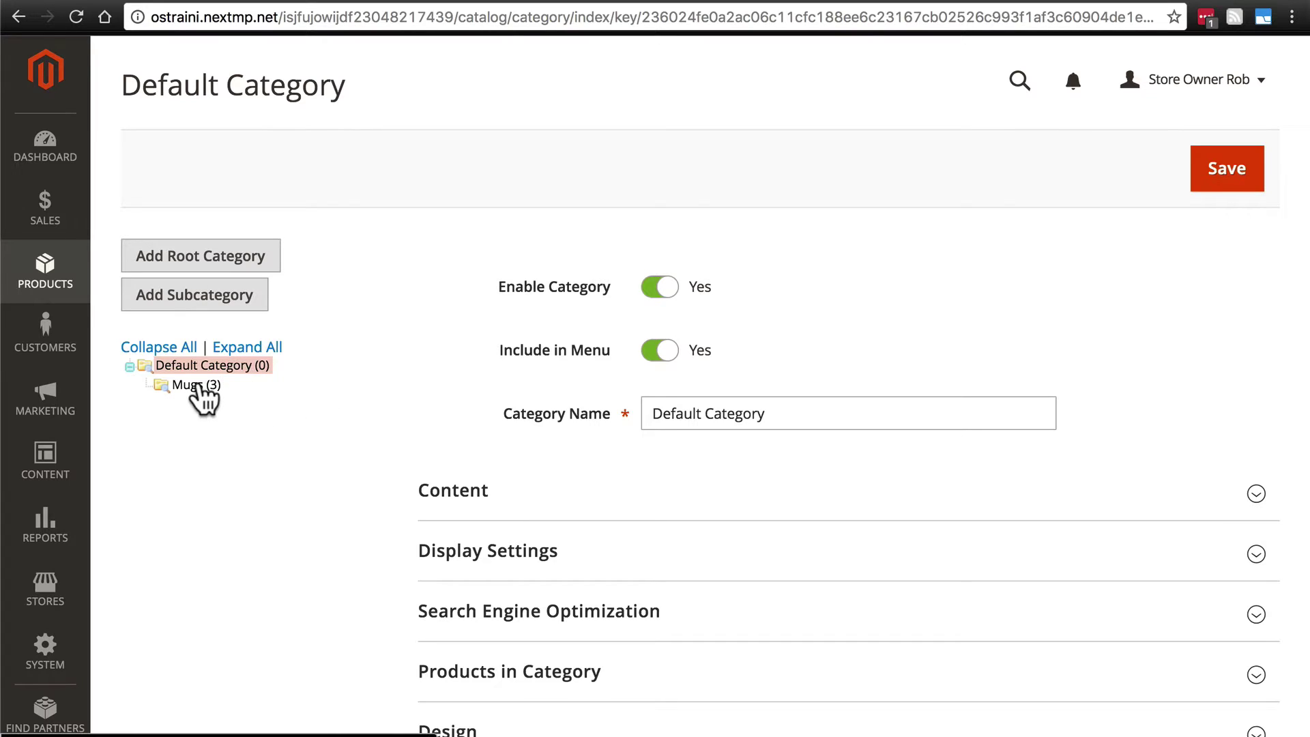
Step: Add a new subcategory under Default Category and name it Coffee
left_click(215, 294)
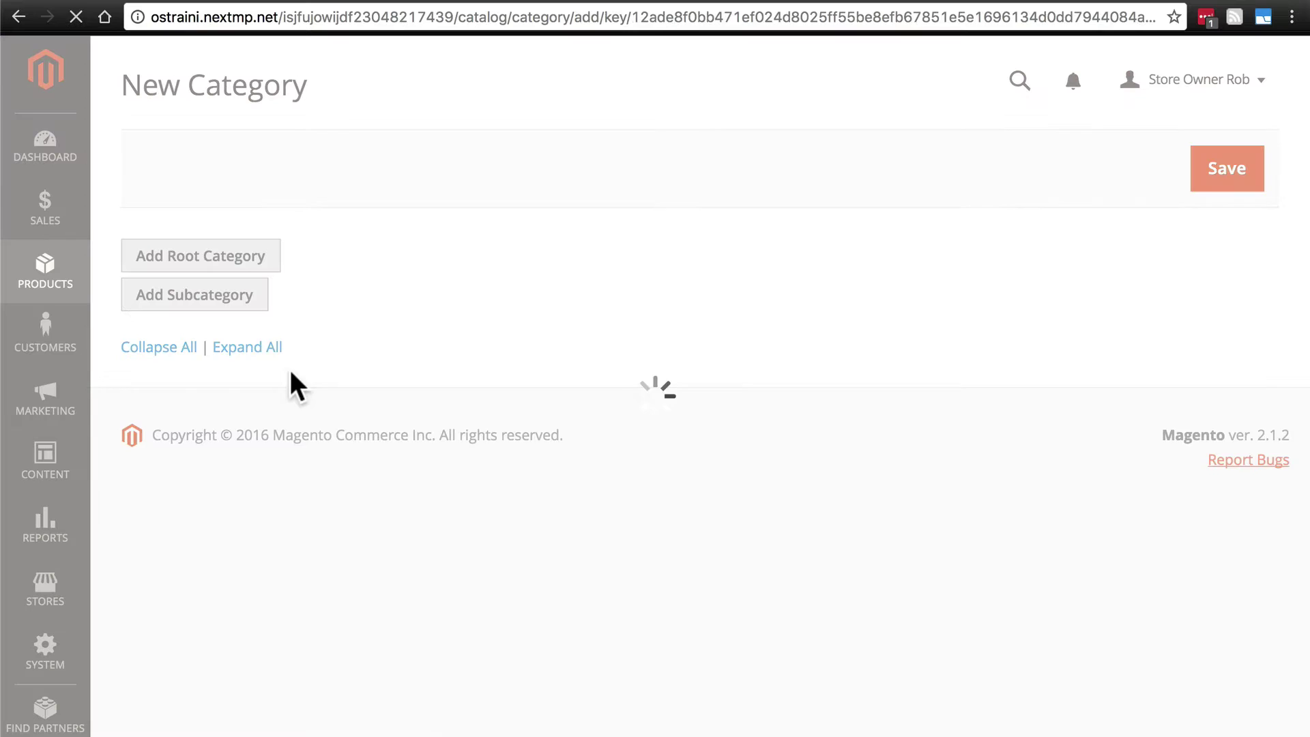
left_click(681, 413)
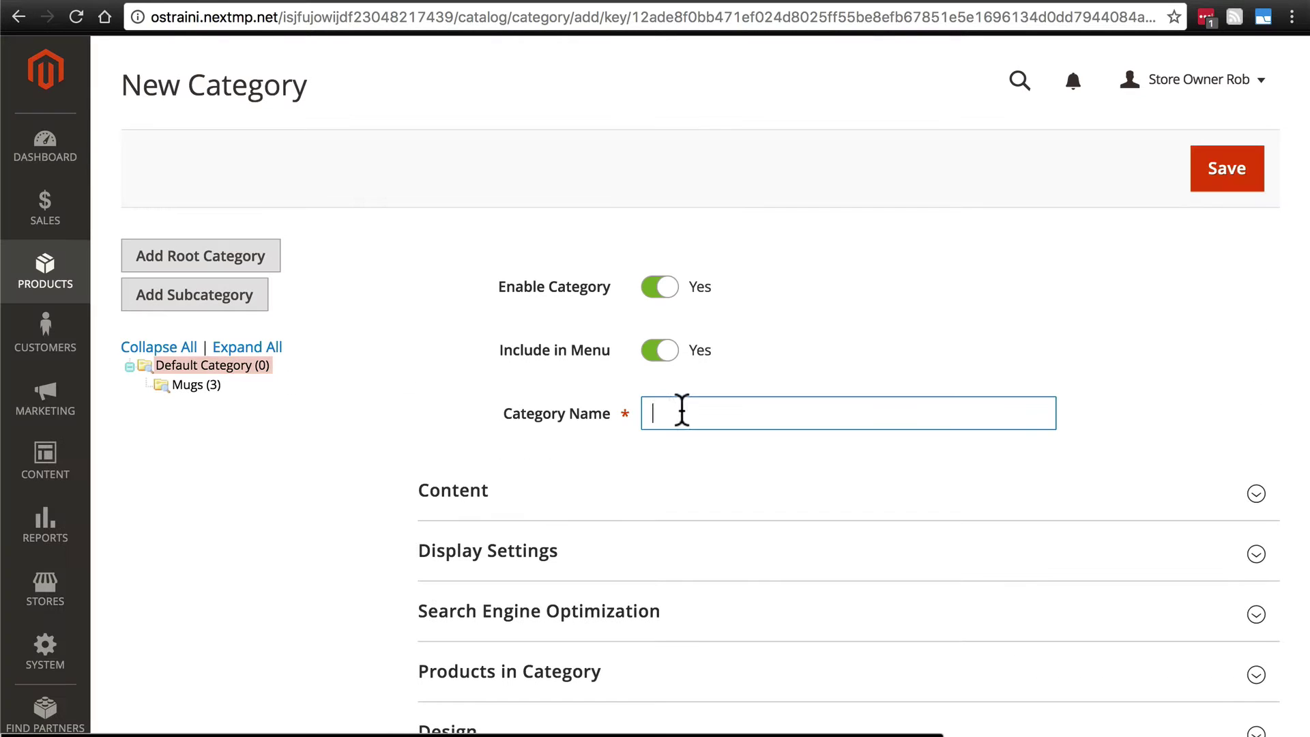
type("Coffee")
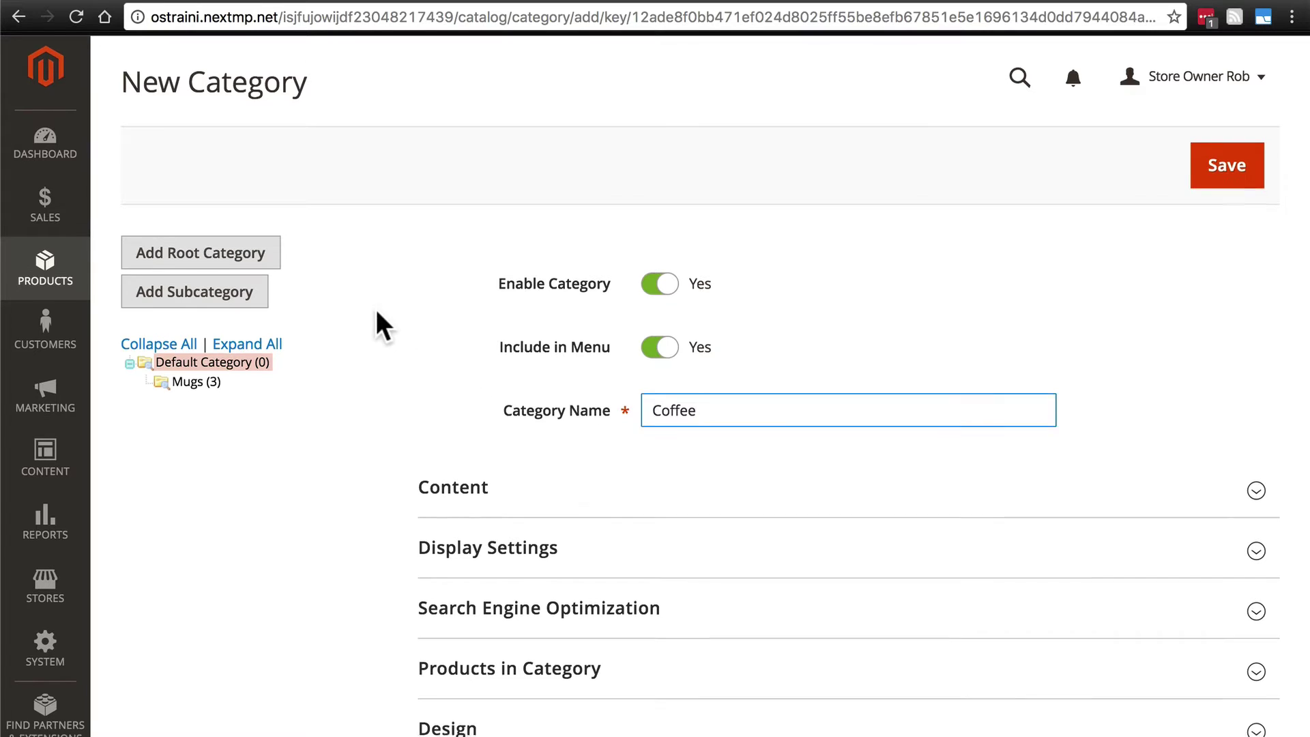
Step: Enter the Content description 'The best coffees sourced from around the world'
scroll(380, 321, "down", 3)
left_click(450, 311)
scroll(380, 349, "down", 3)
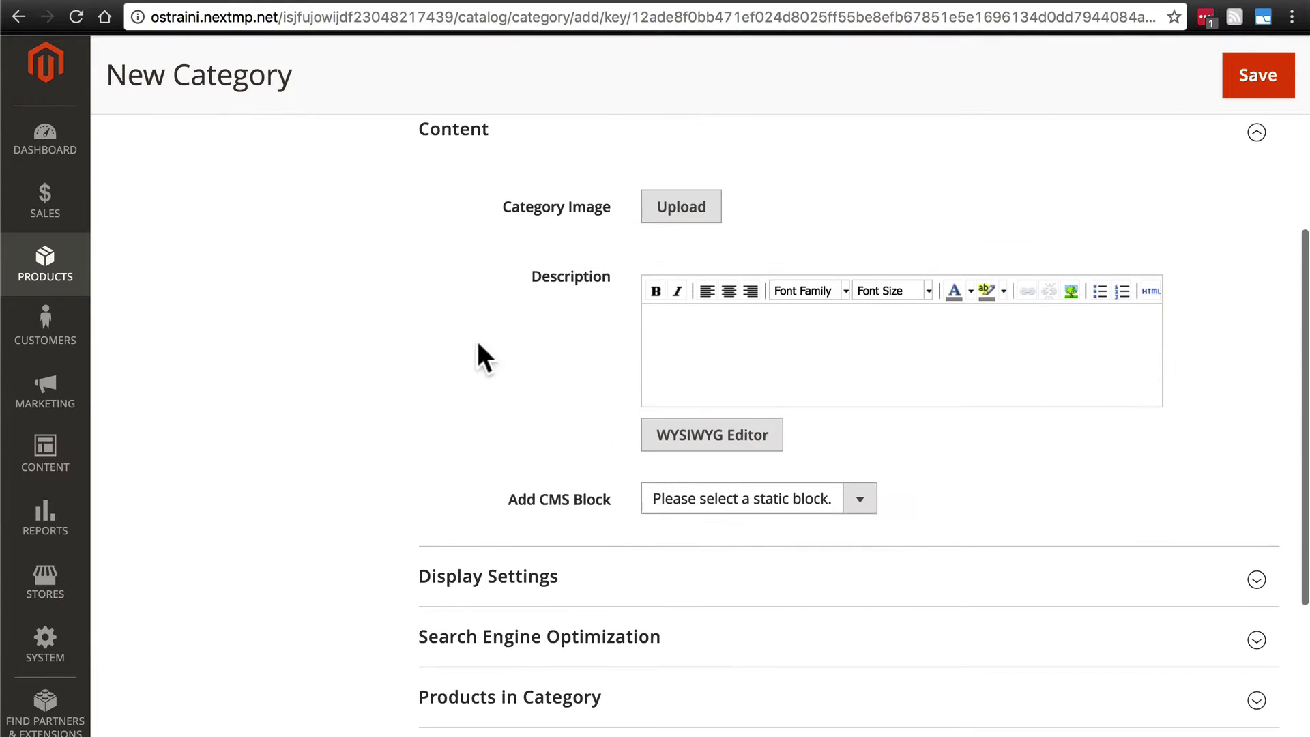
left_click(735, 341)
type("The ")
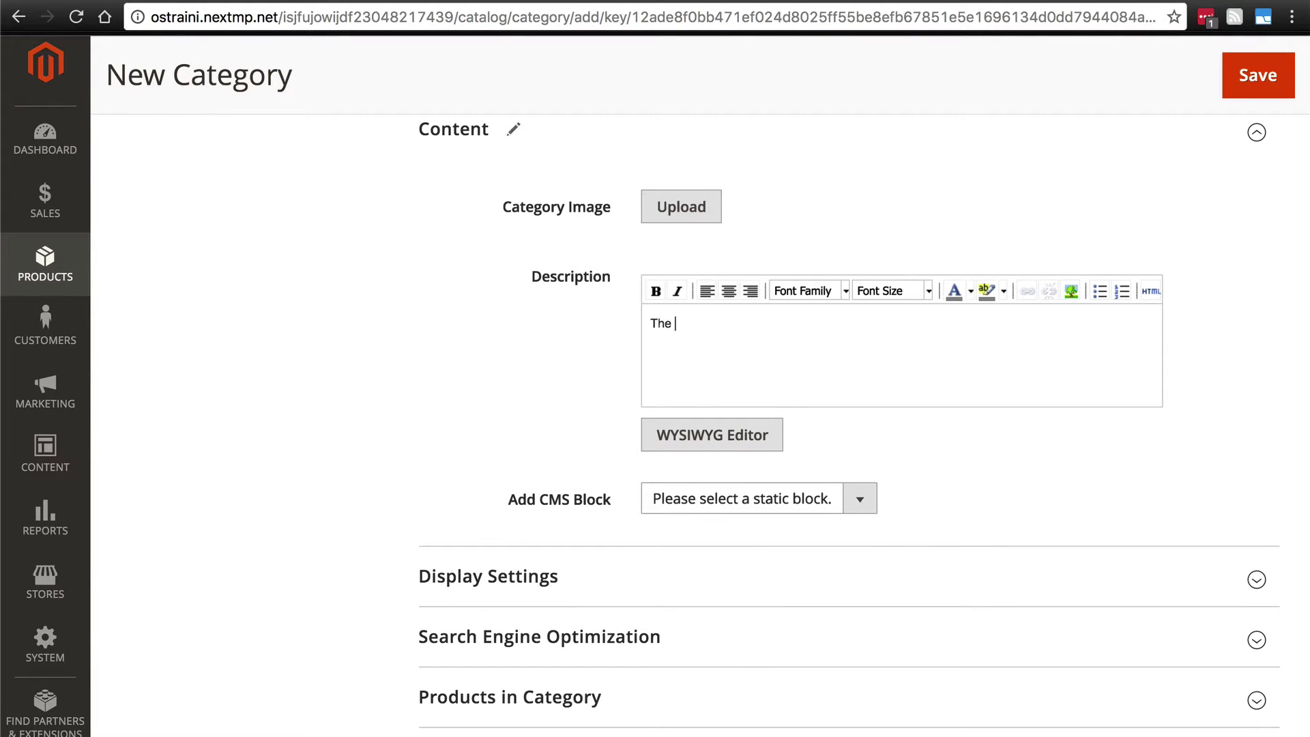
type("best coffees sourced from around the world.")
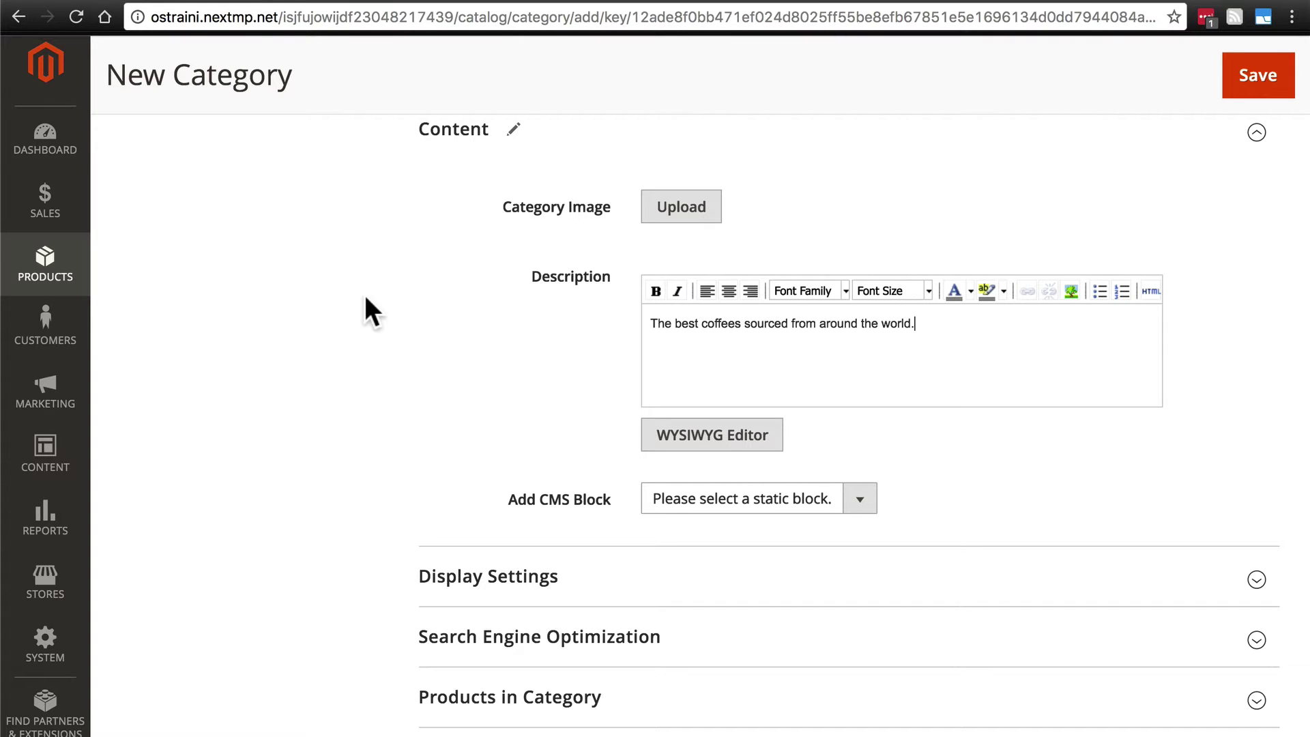
Step: Limit the available sort options to Product Name and Price
scroll(365, 307, "down", 5)
left_click(488, 311)
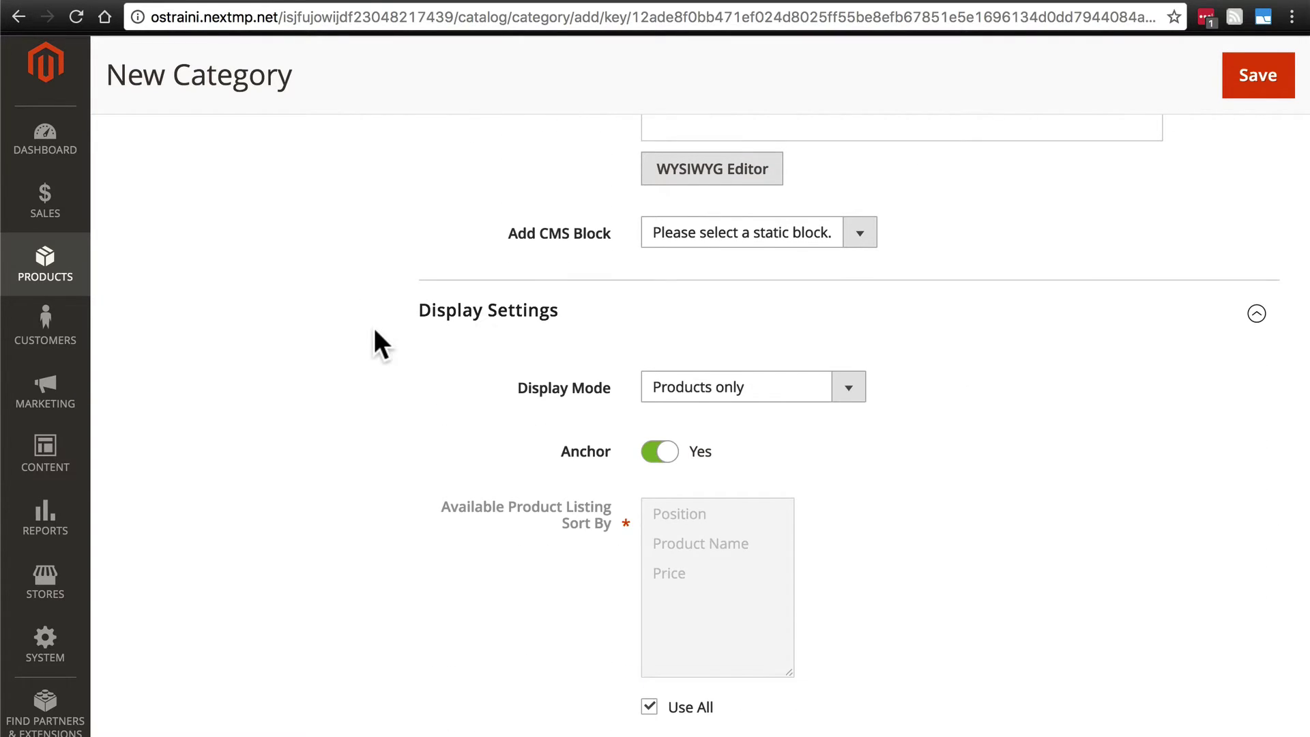
scroll(375, 337, "down", 2)
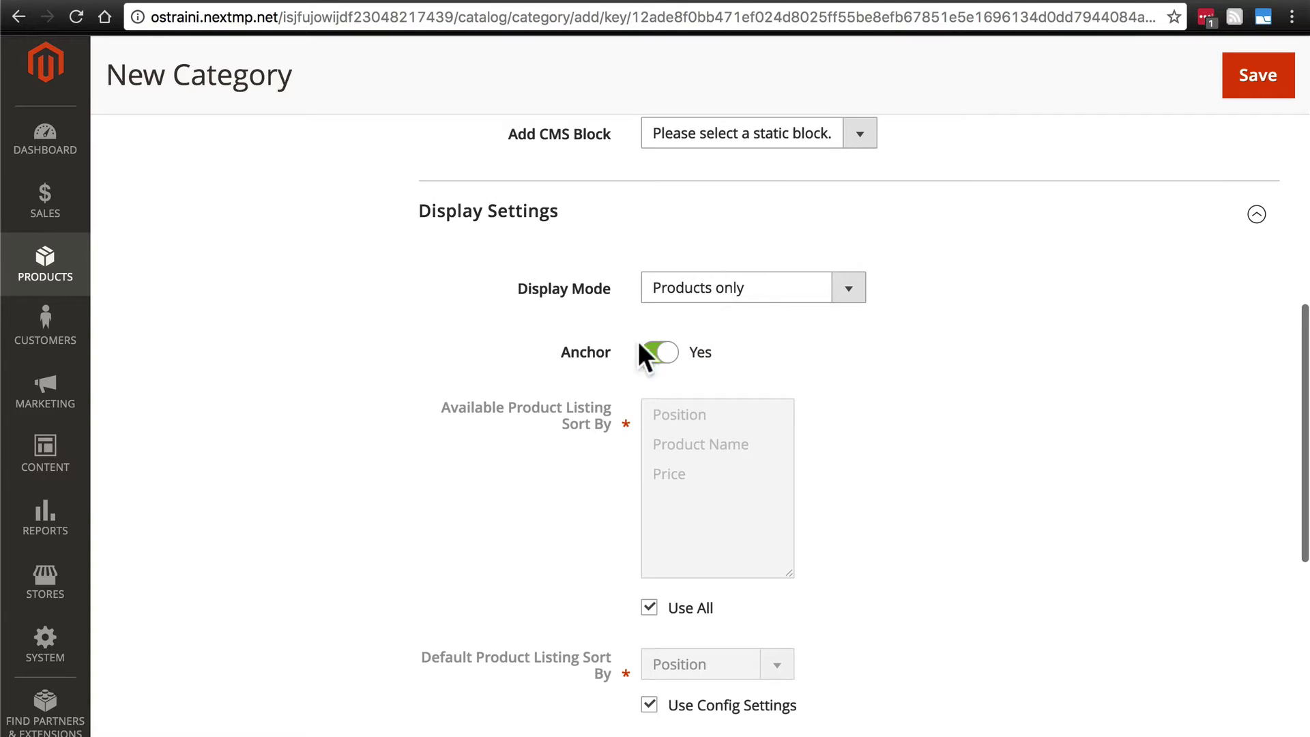
scroll(527, 351, "down", 2)
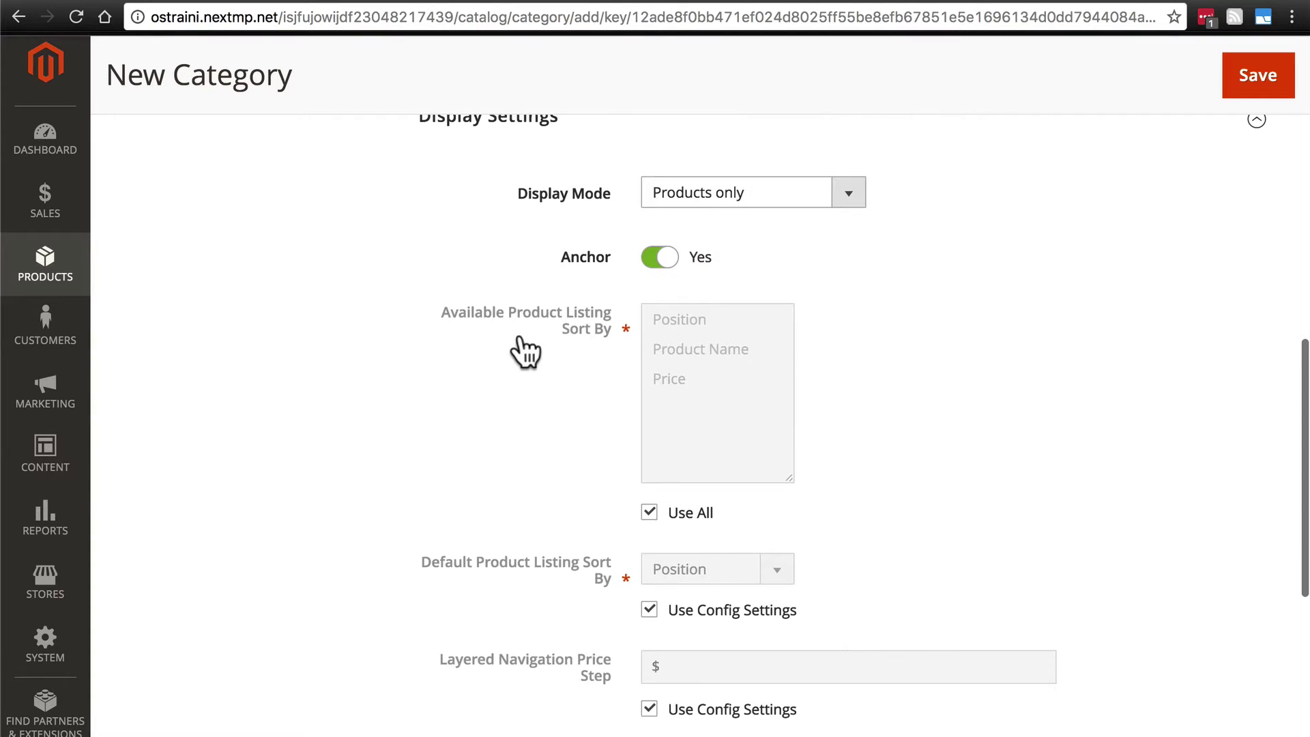
left_click(649, 513)
left_click(688, 376)
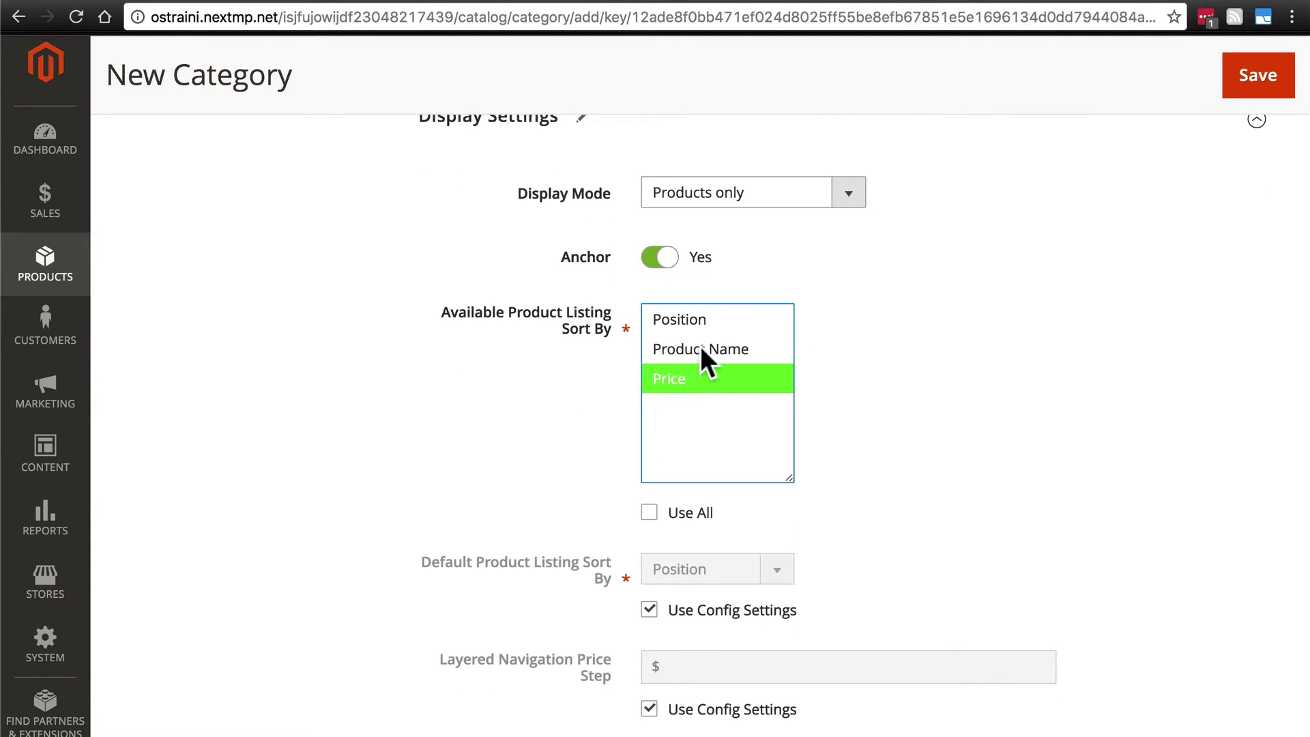
left_click(701, 347, "super")
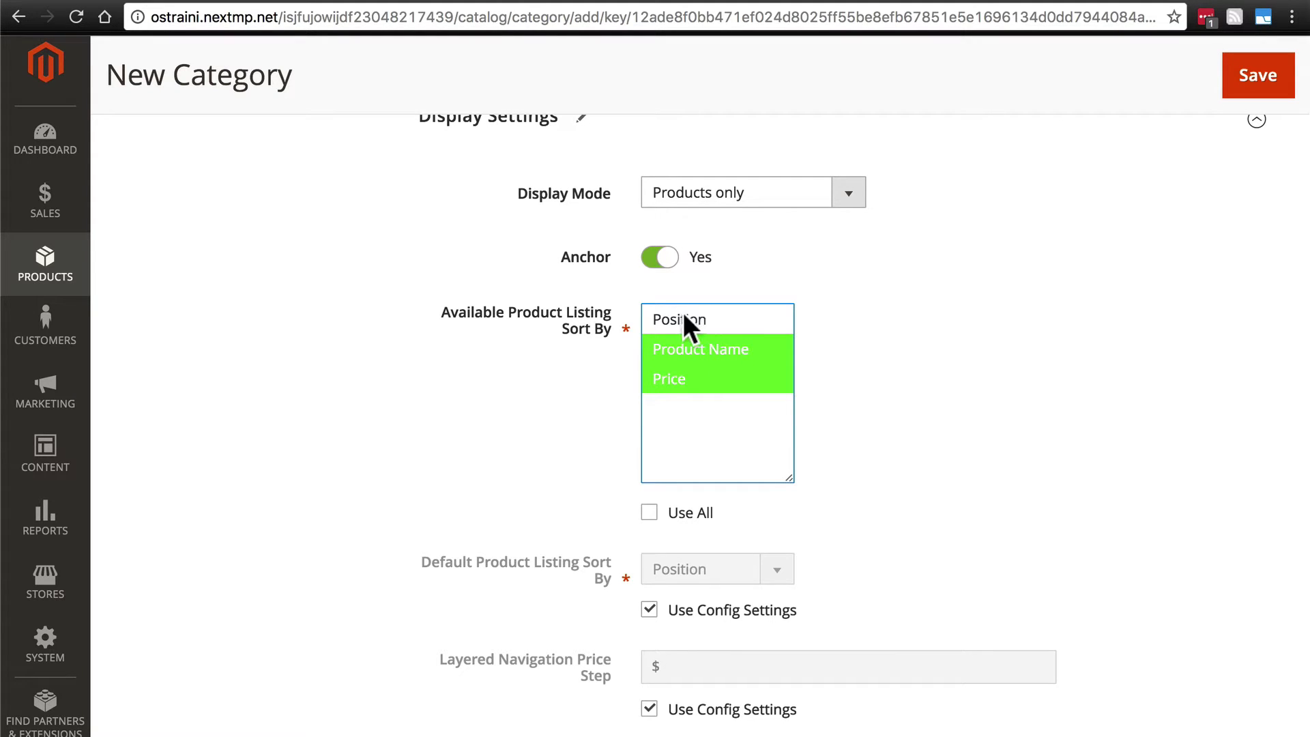
Step: Make Product Name the default sort order
scroll(543, 339, "down", 5)
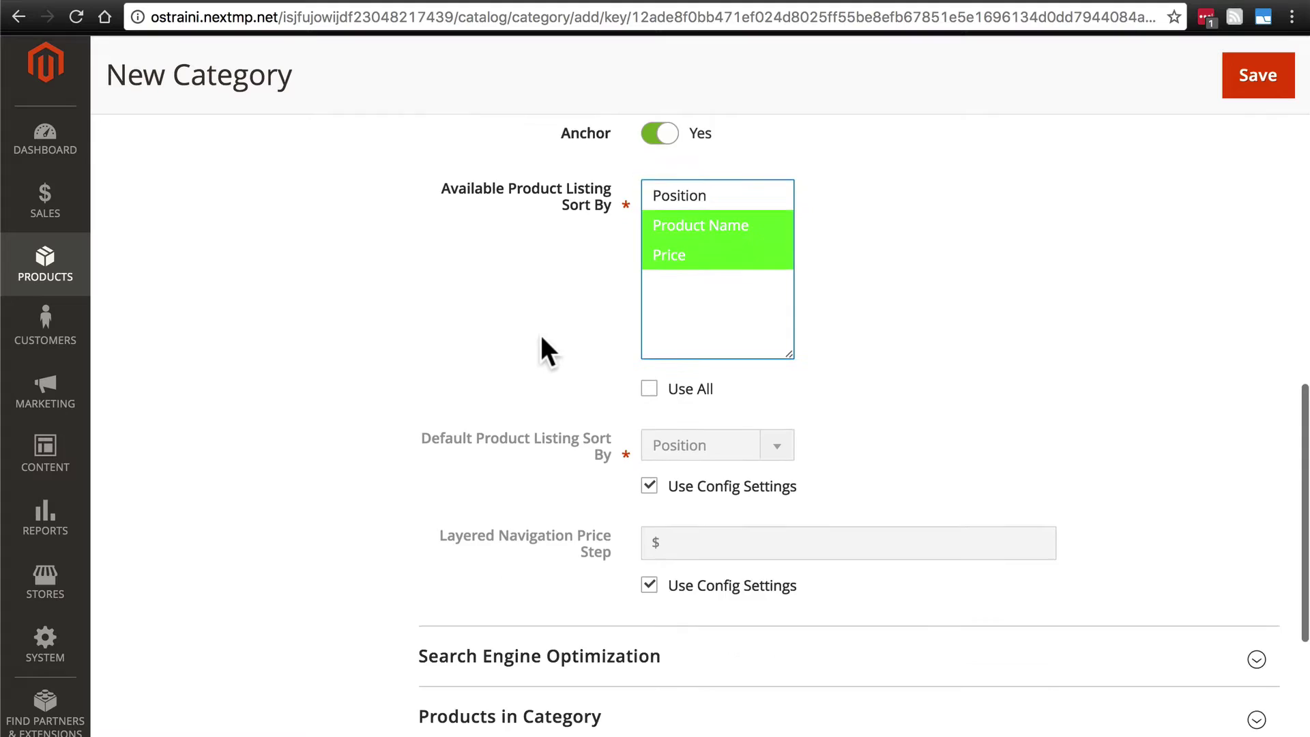
left_click(650, 377)
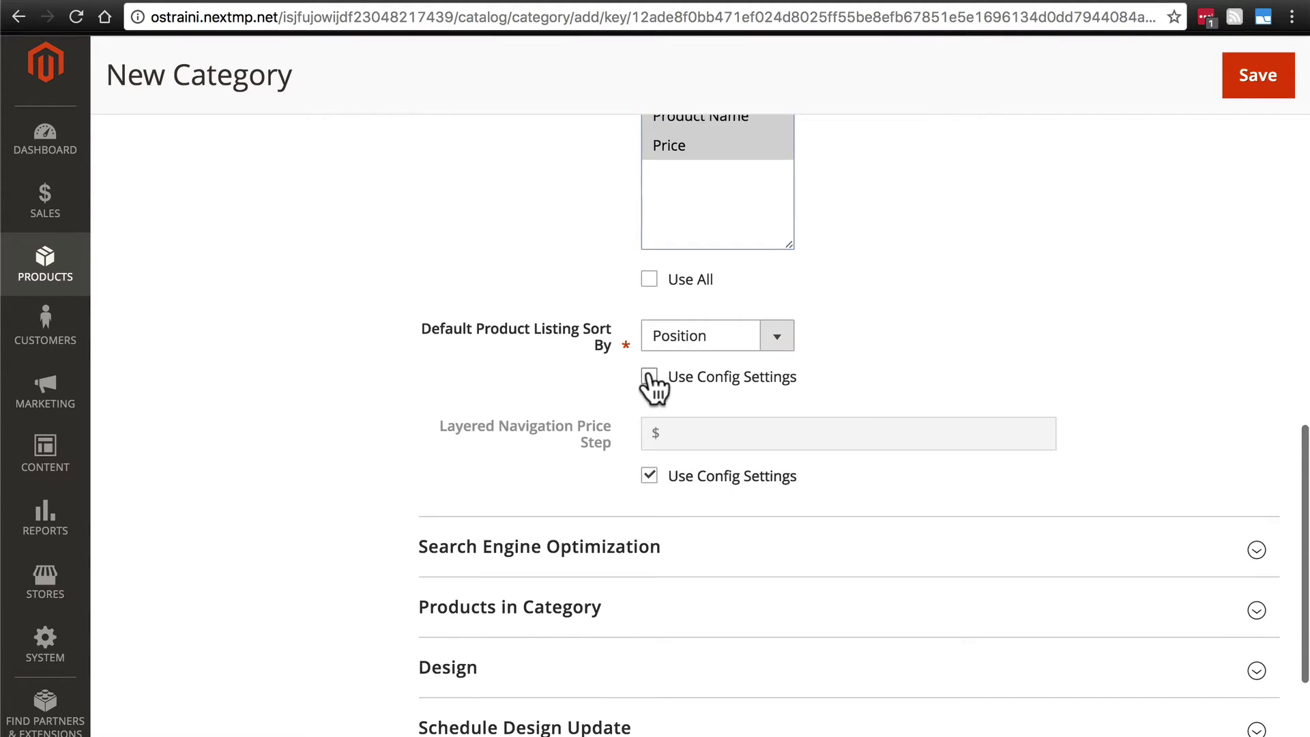
left_click(703, 335)
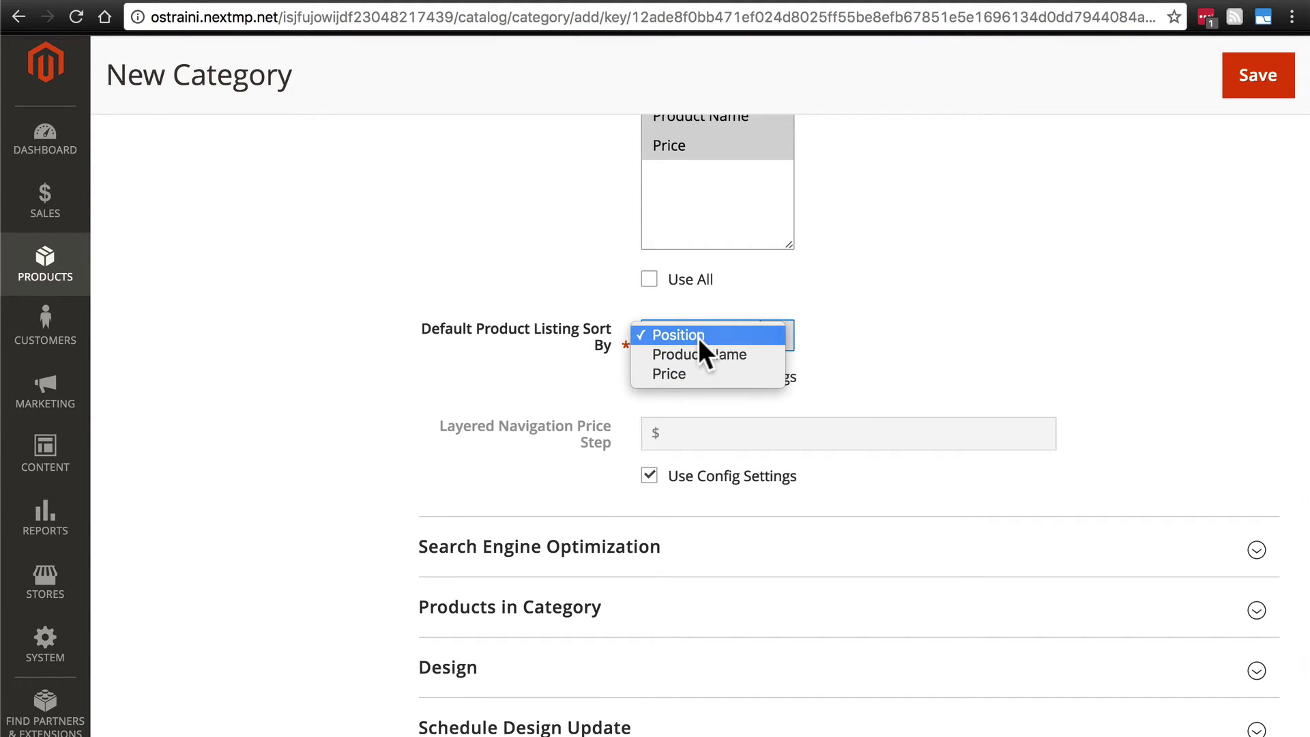
left_click(699, 353)
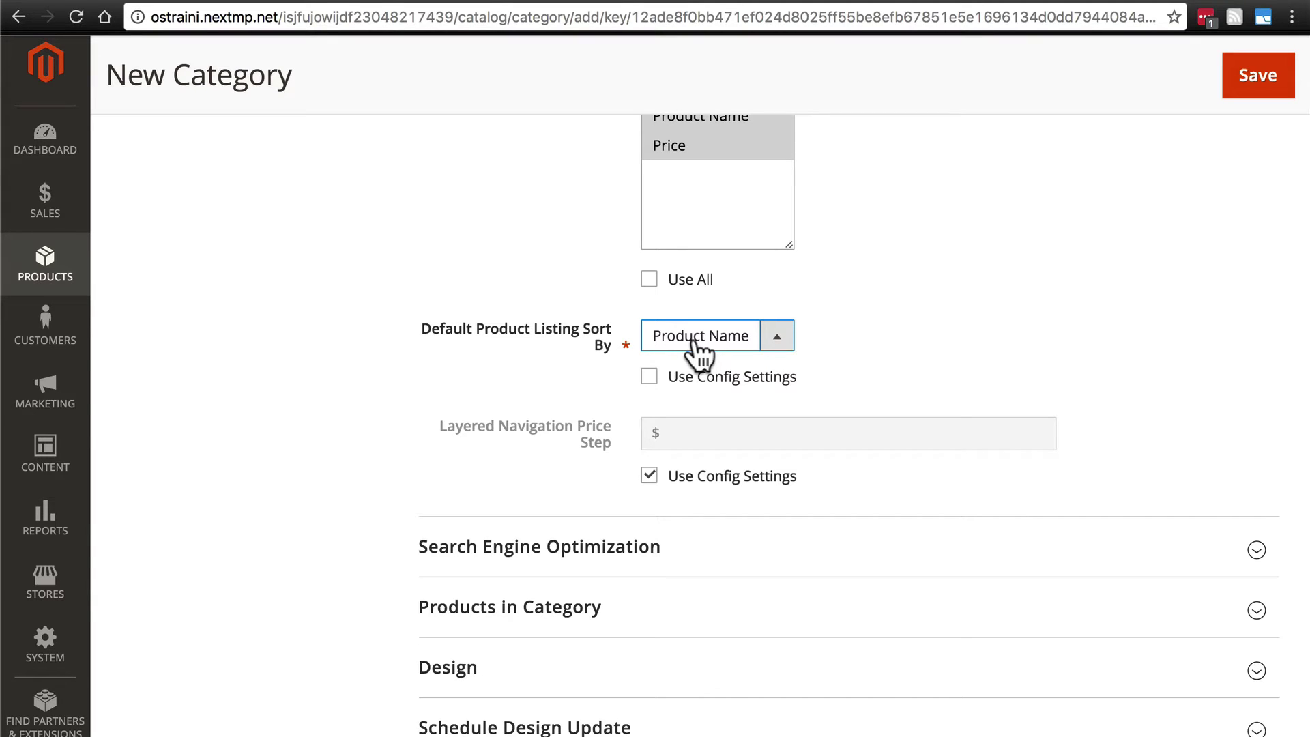
Step: Set a custom layered navigation price step of 10
scroll(696, 351, "down", 3)
left_click(650, 361)
left_click(691, 319)
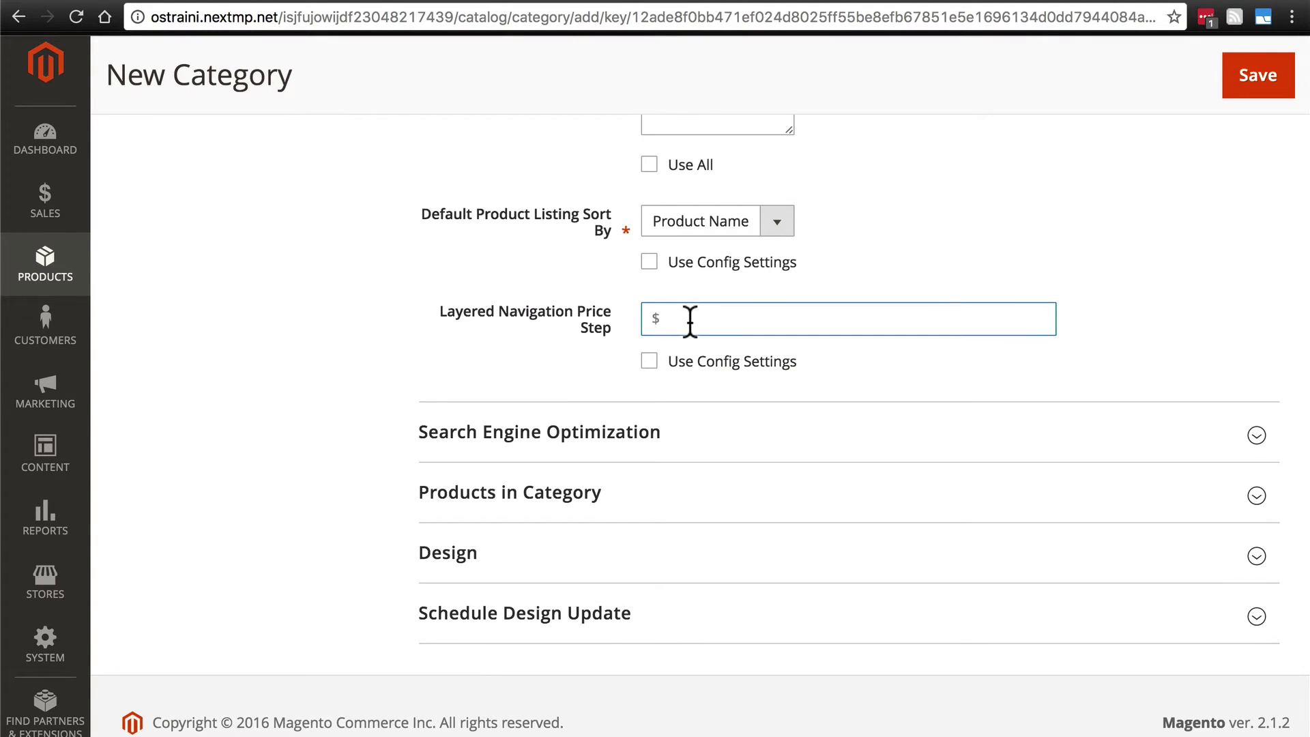
type("10")
scroll(515, 305, "down", 2)
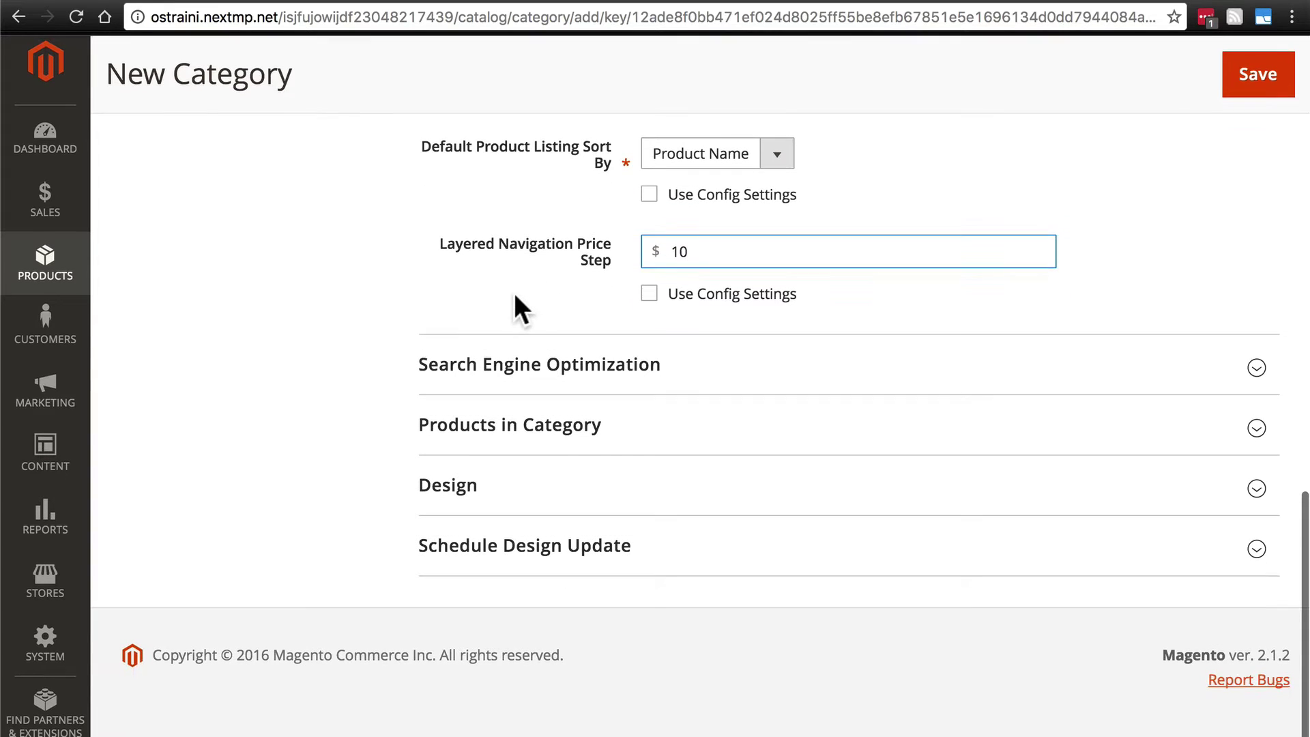
Step: Set URL key 'coffee', meta title 'Coffee' and meta keywords 'coffee'
left_click(503, 385)
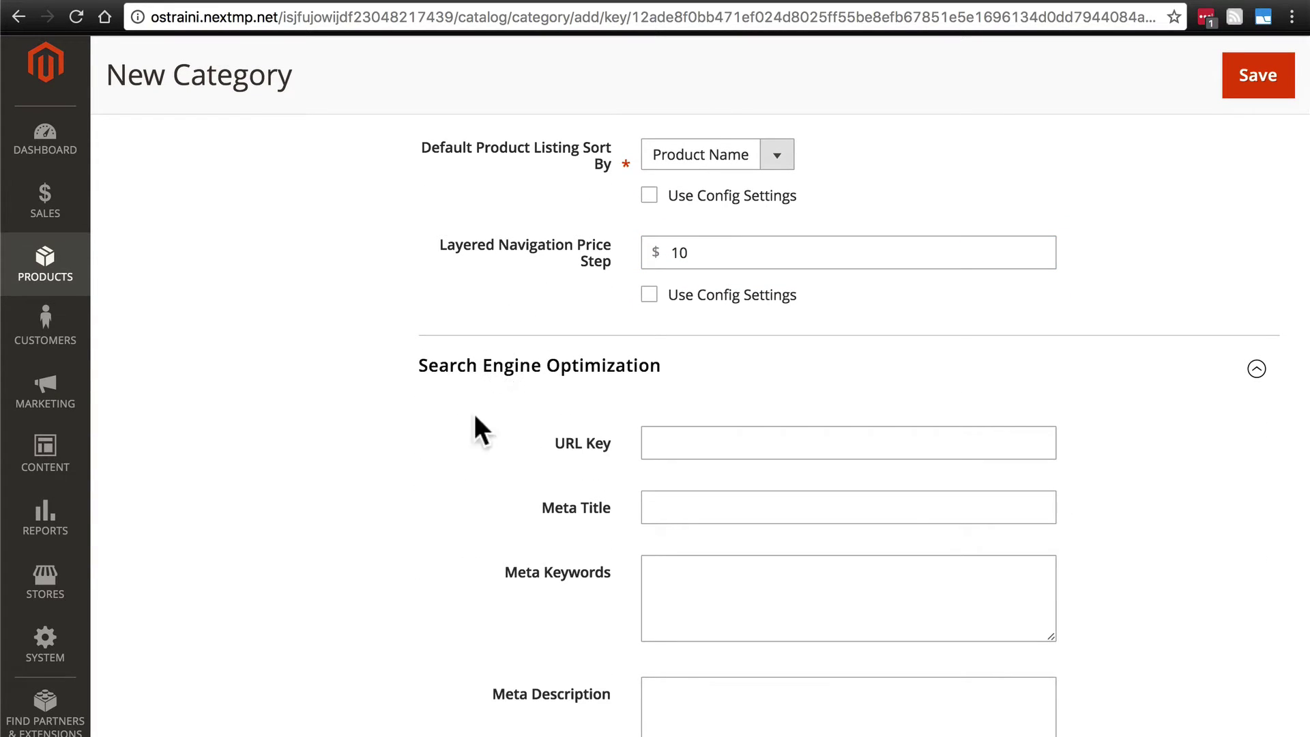
left_click(685, 440)
type("c")
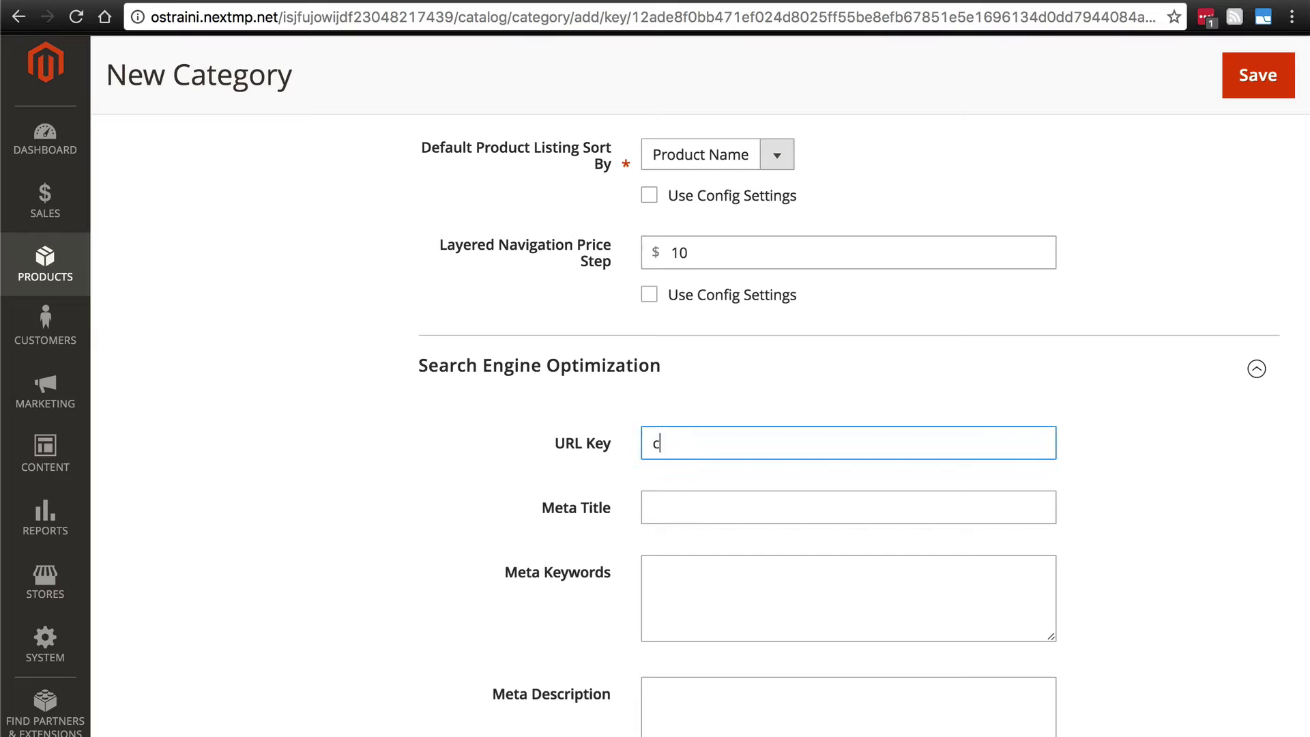
type("offee")
left_click(654, 507)
type("Coffee")
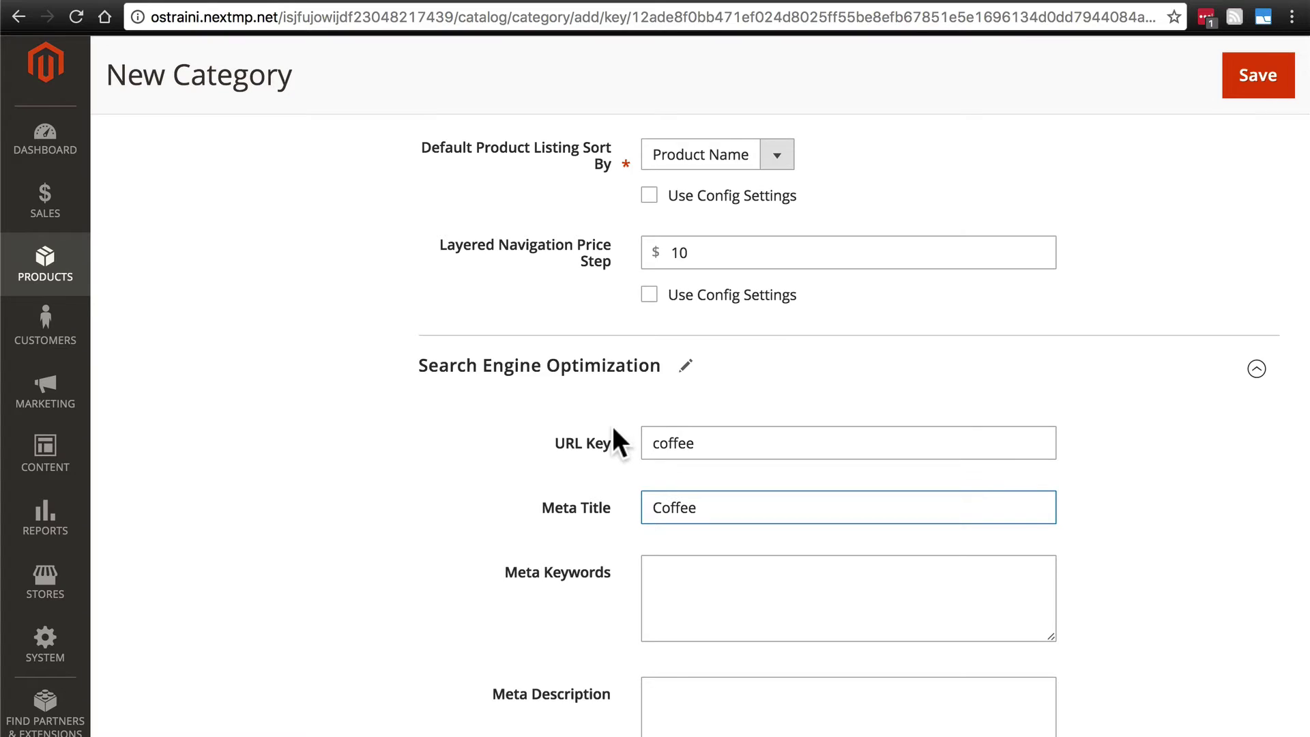
scroll(613, 430, "down", 3)
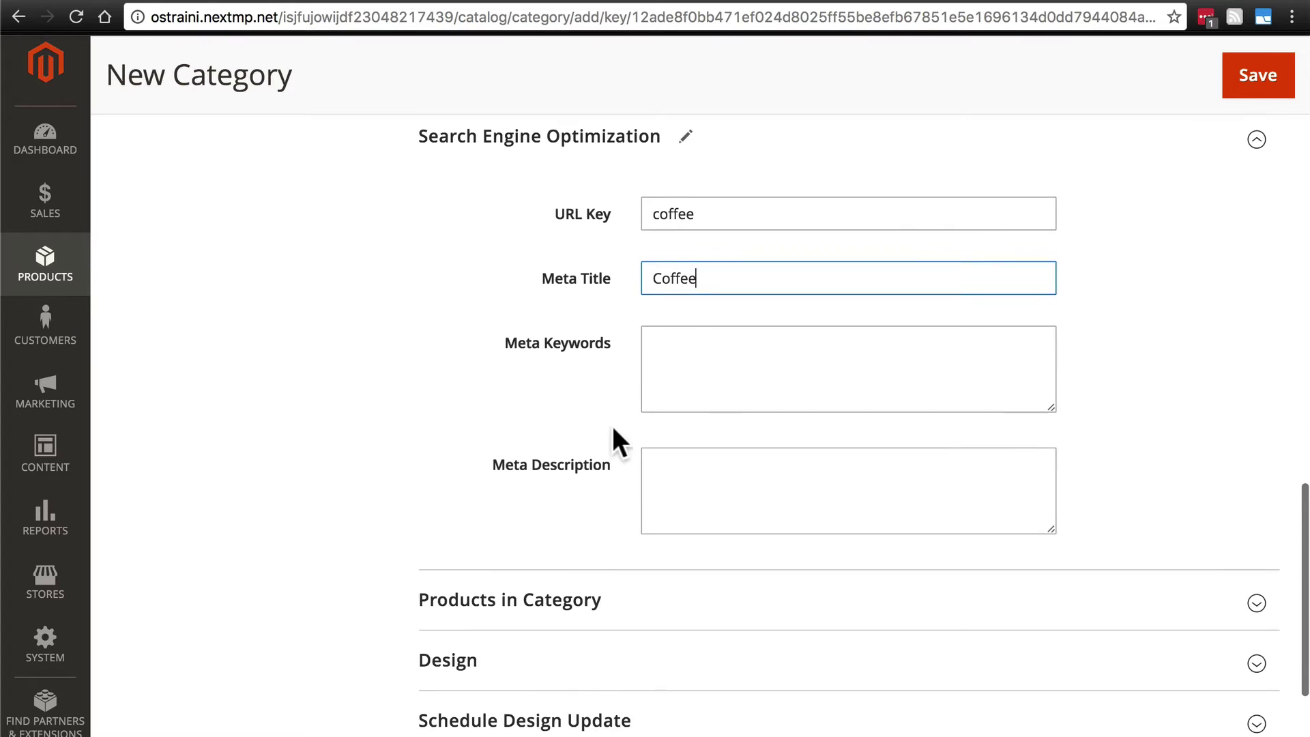
left_click(710, 384)
type("coffee")
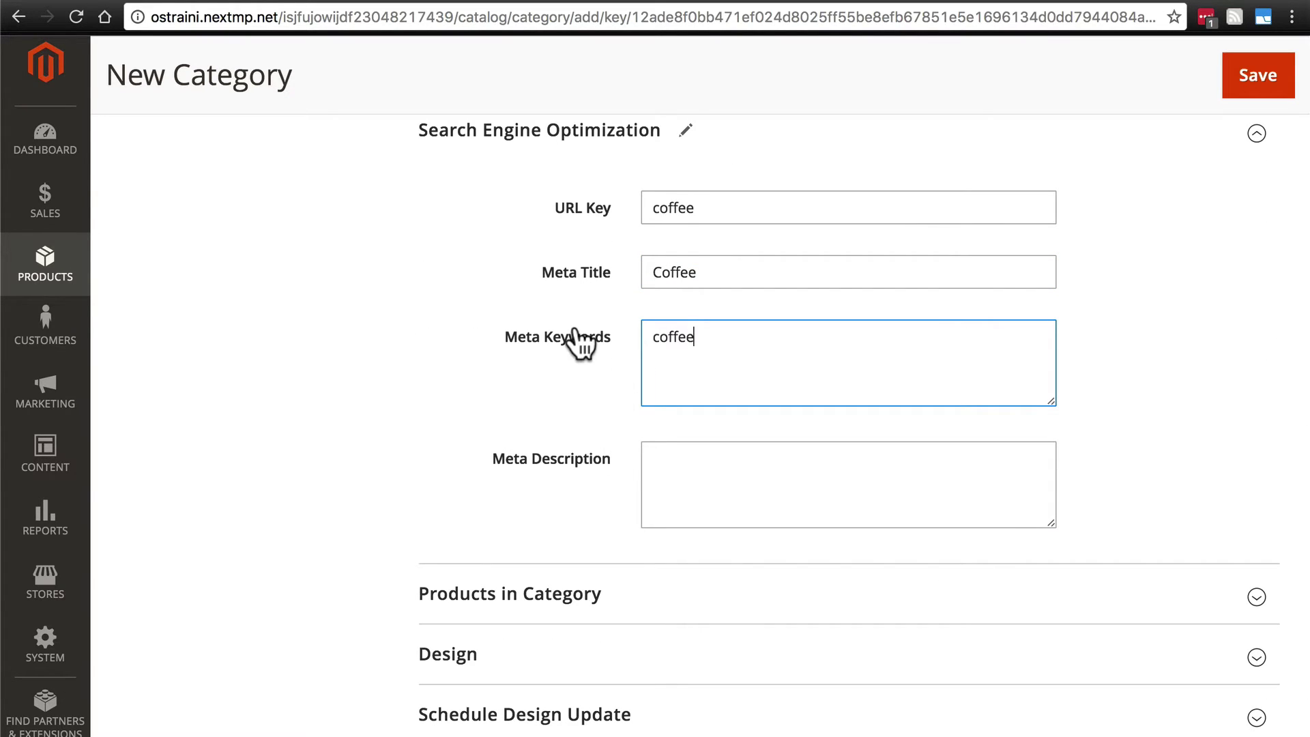
Step: Copy the category description into the Meta Description field
scroll(578, 344, "down", 1)
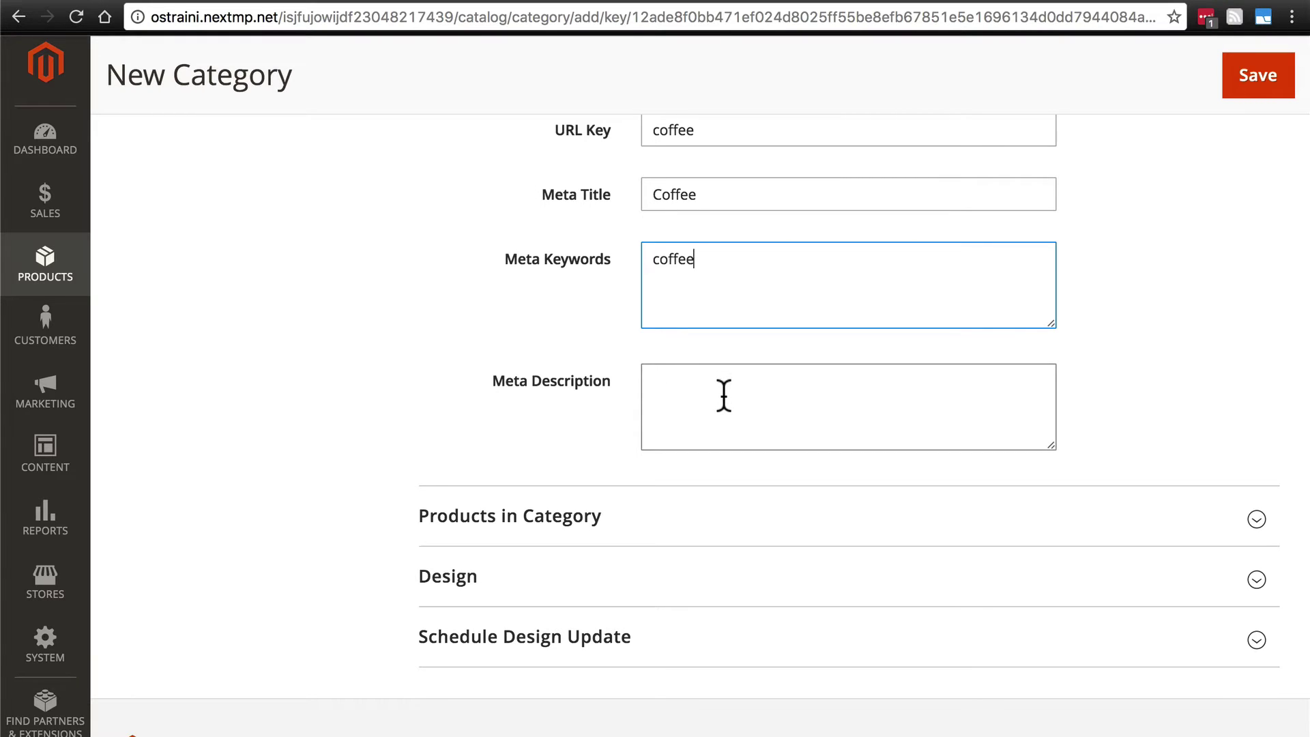
scroll(724, 396, "up", 15)
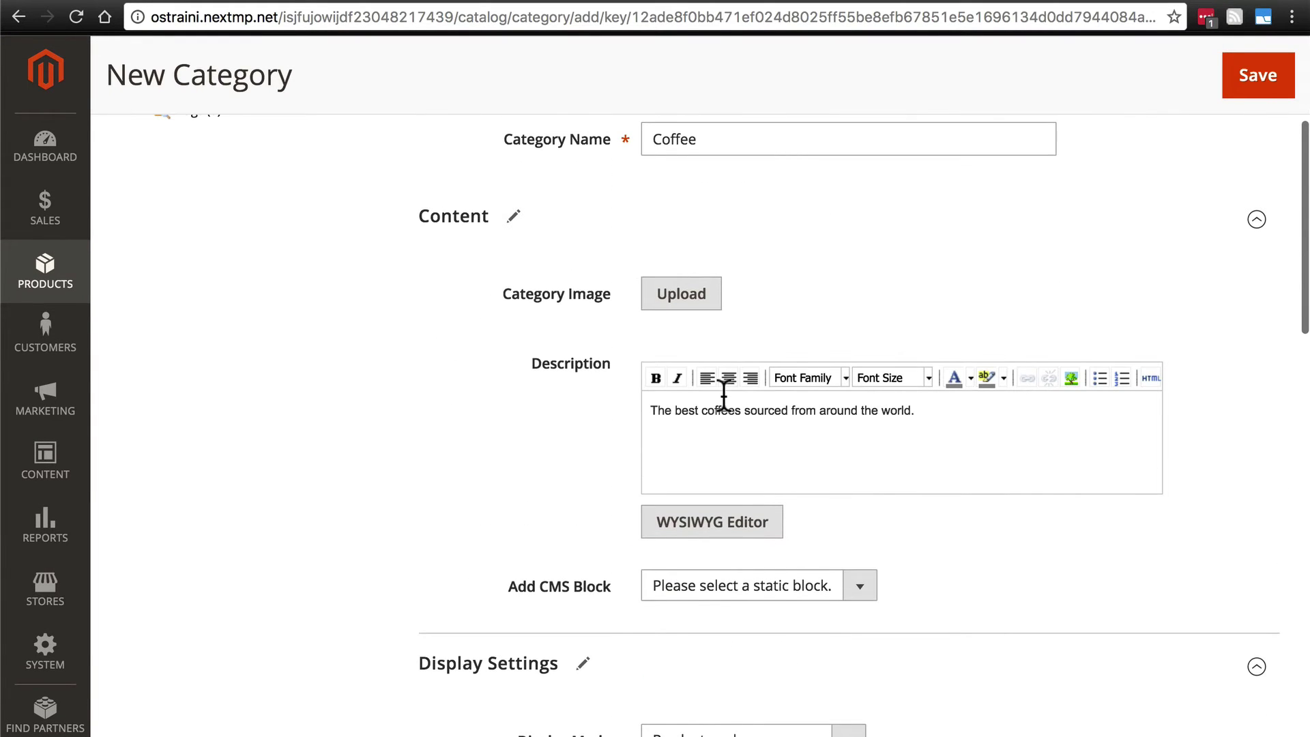
key("super+a")
key("super+c")
scroll(765, 424, "down", 8)
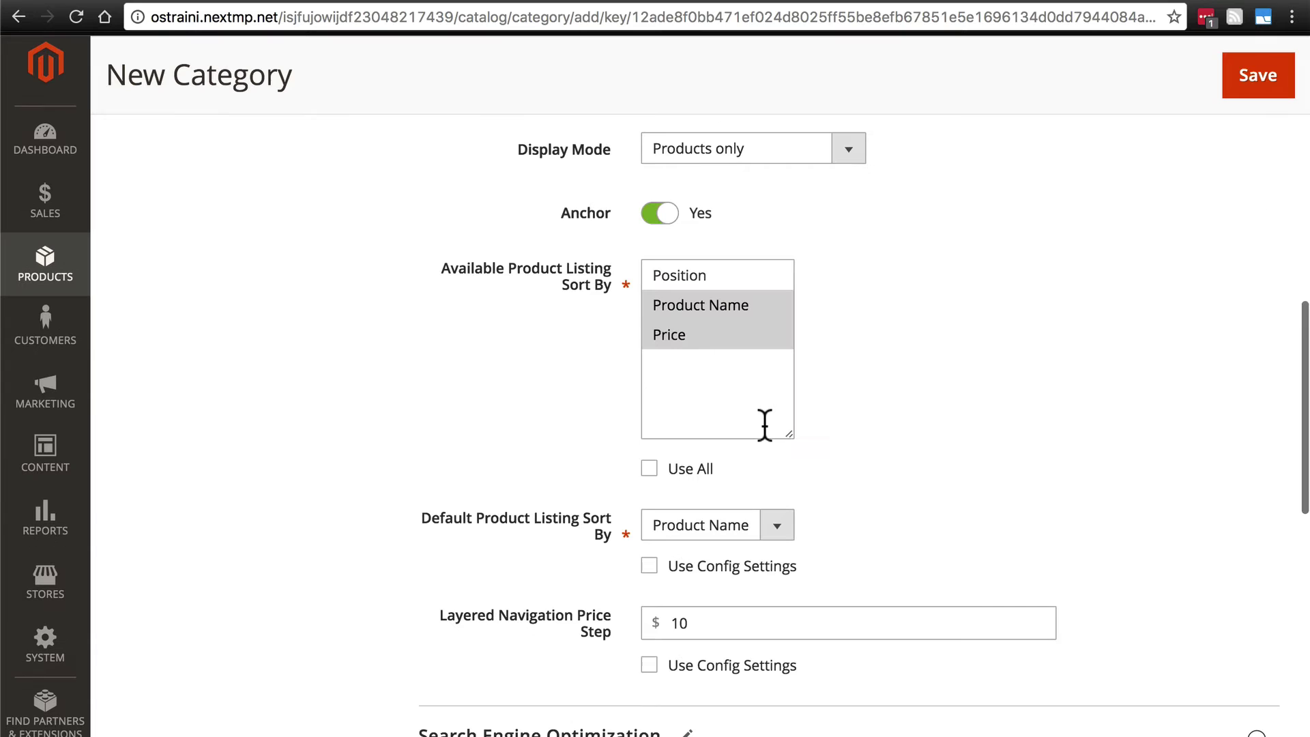
scroll(804, 353, "down", 10)
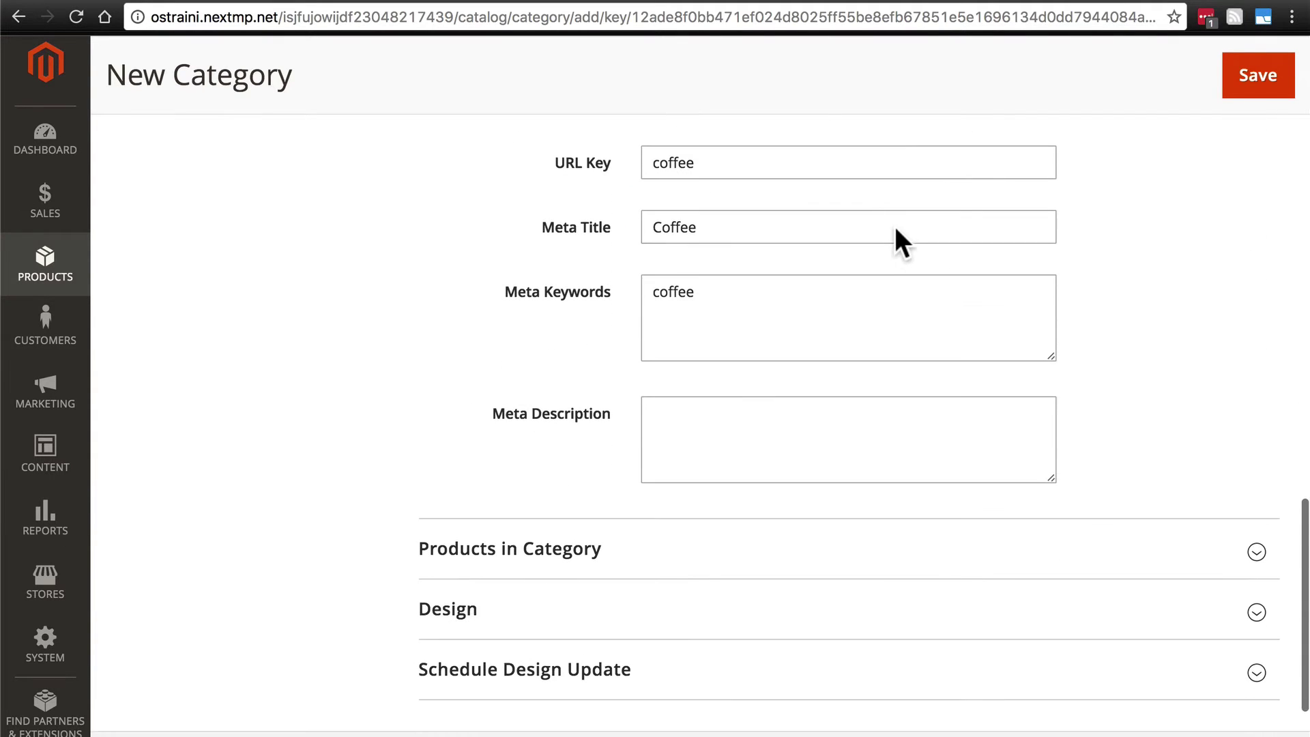
left_click(750, 437)
key("super+v")
Step: Review the category's products section and save the Coffee category
left_click(604, 565)
scroll(437, 454, "down", 3)
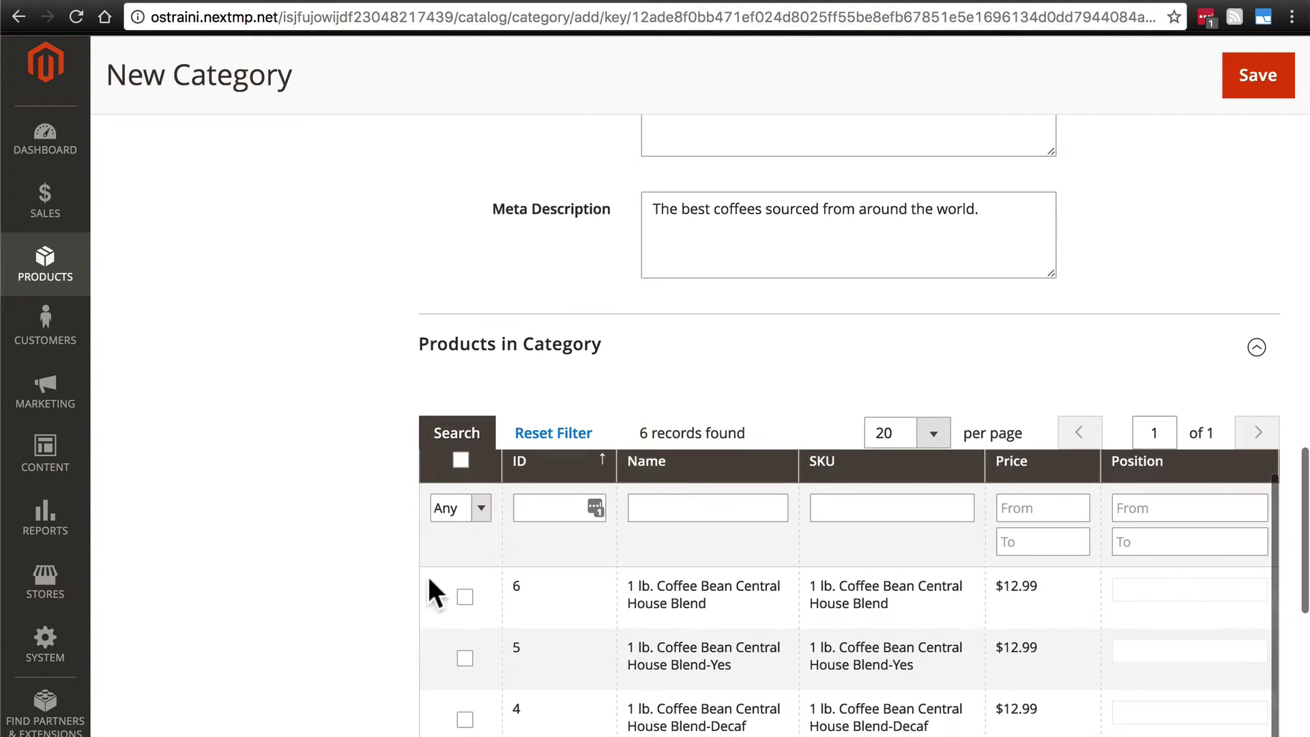
scroll(312, 383, "down", 8)
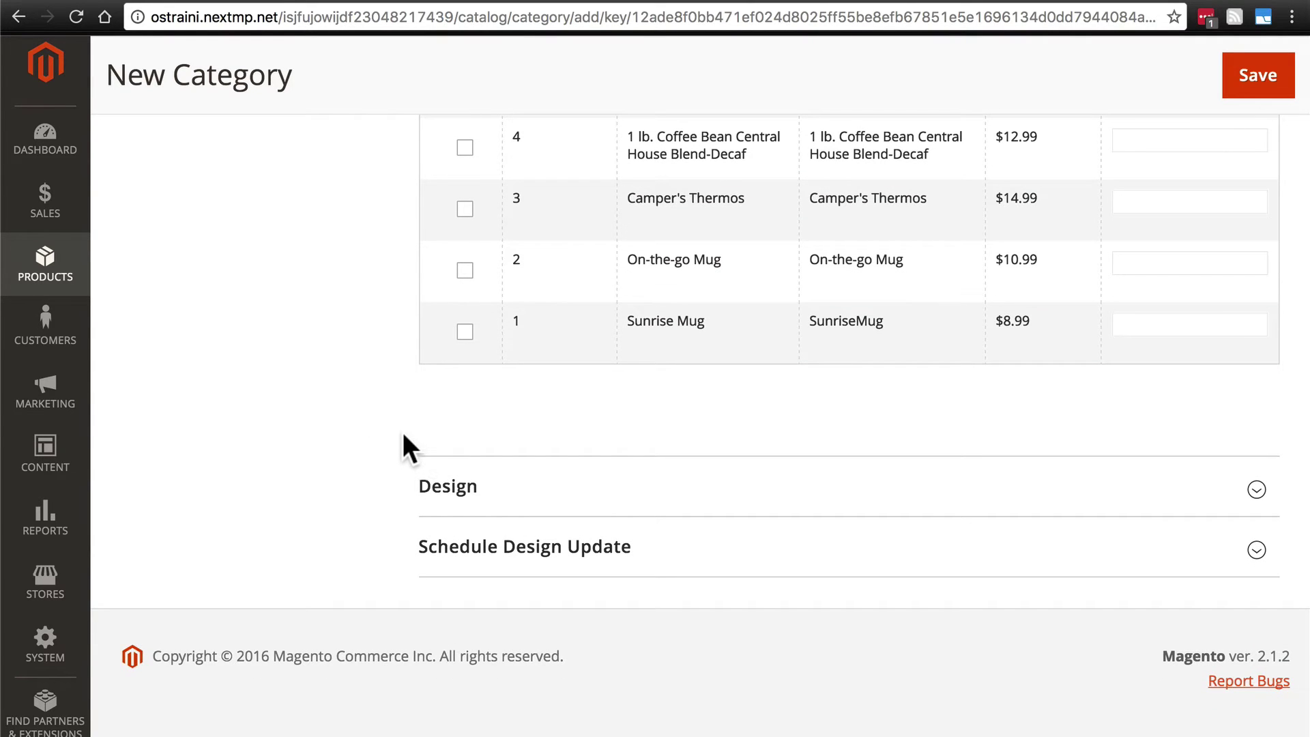
scroll(403, 432, "up", 15)
left_click(1258, 81)
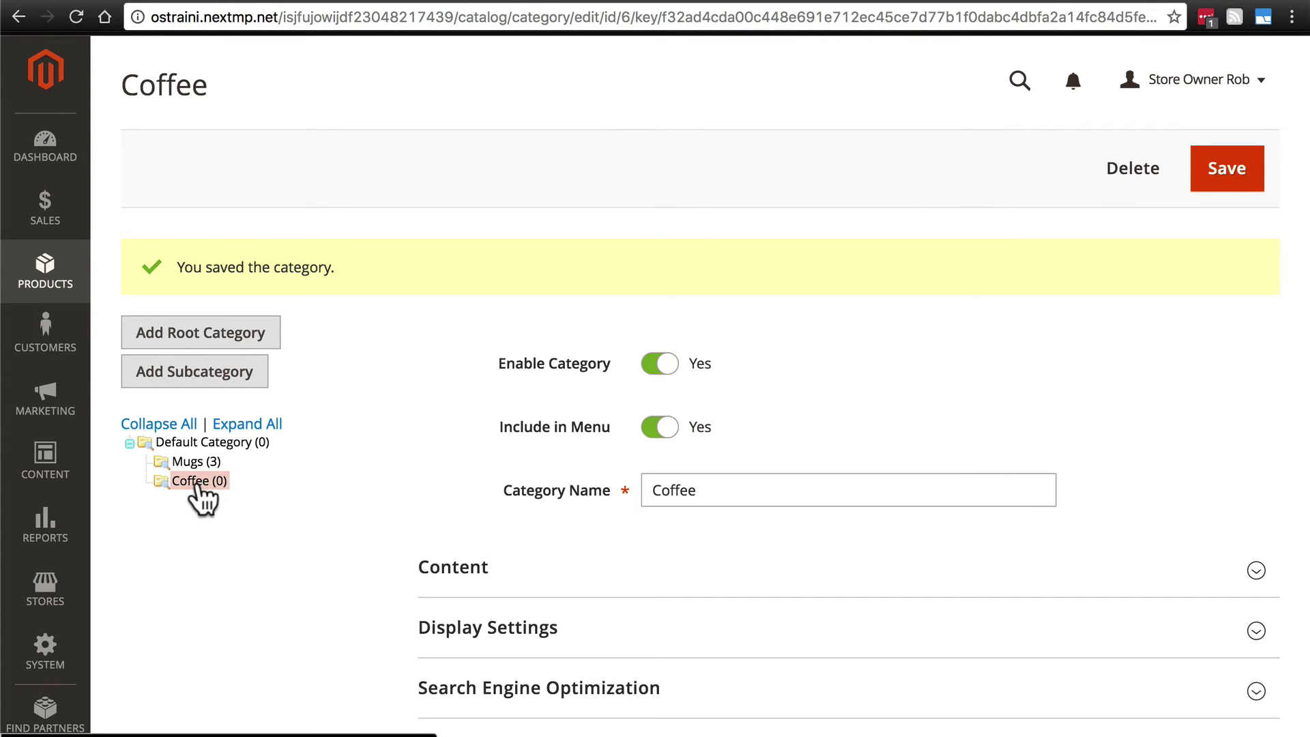
Step: Add a new subcategory beneath Coffee
left_click(200, 390)
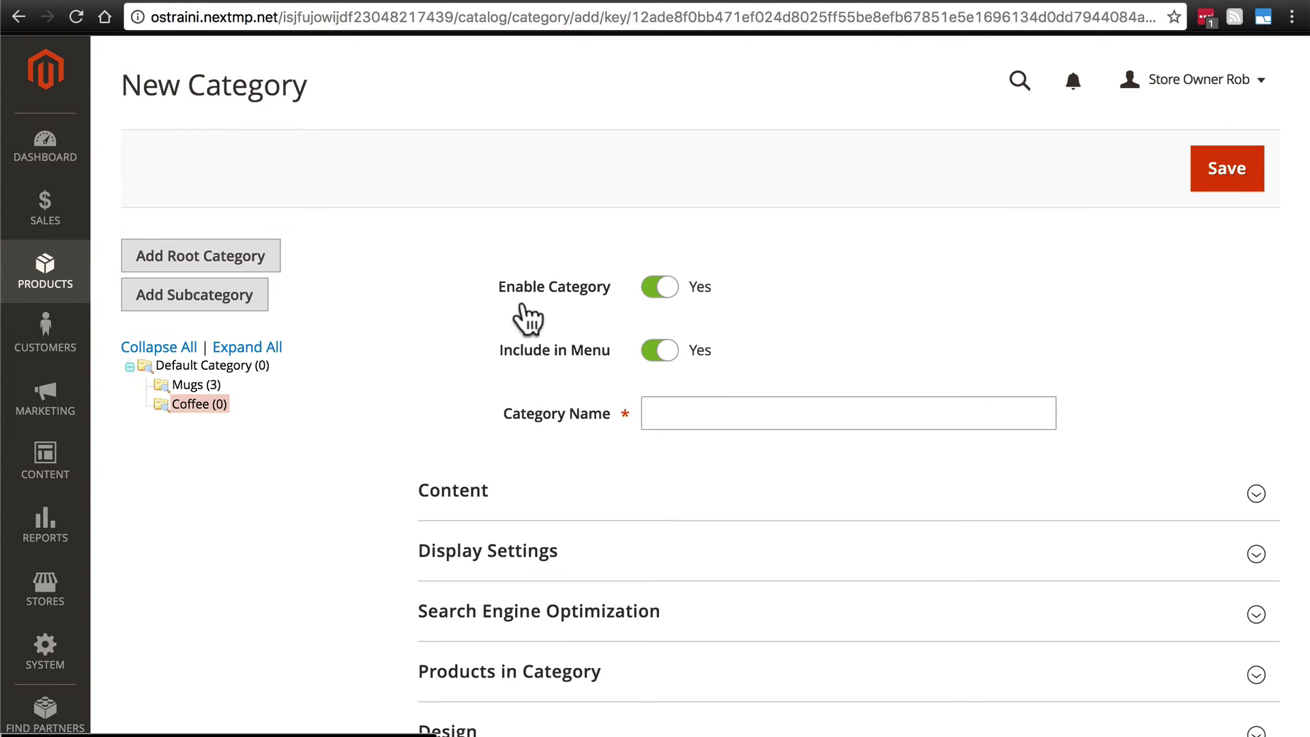
Step: Name the new subcategory African
left_click(703, 410)
type("African")
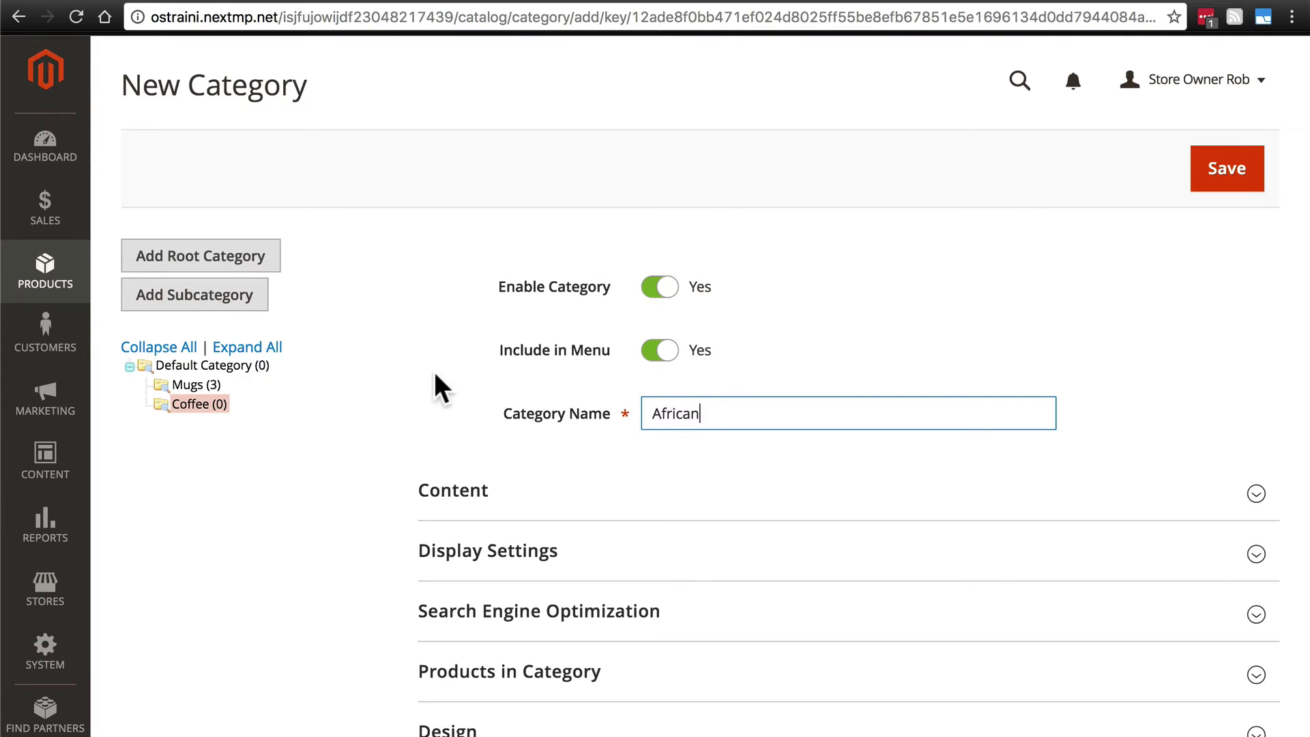
scroll(444, 389, "down", 2)
left_click(462, 410)
scroll(381, 420, "down", 3)
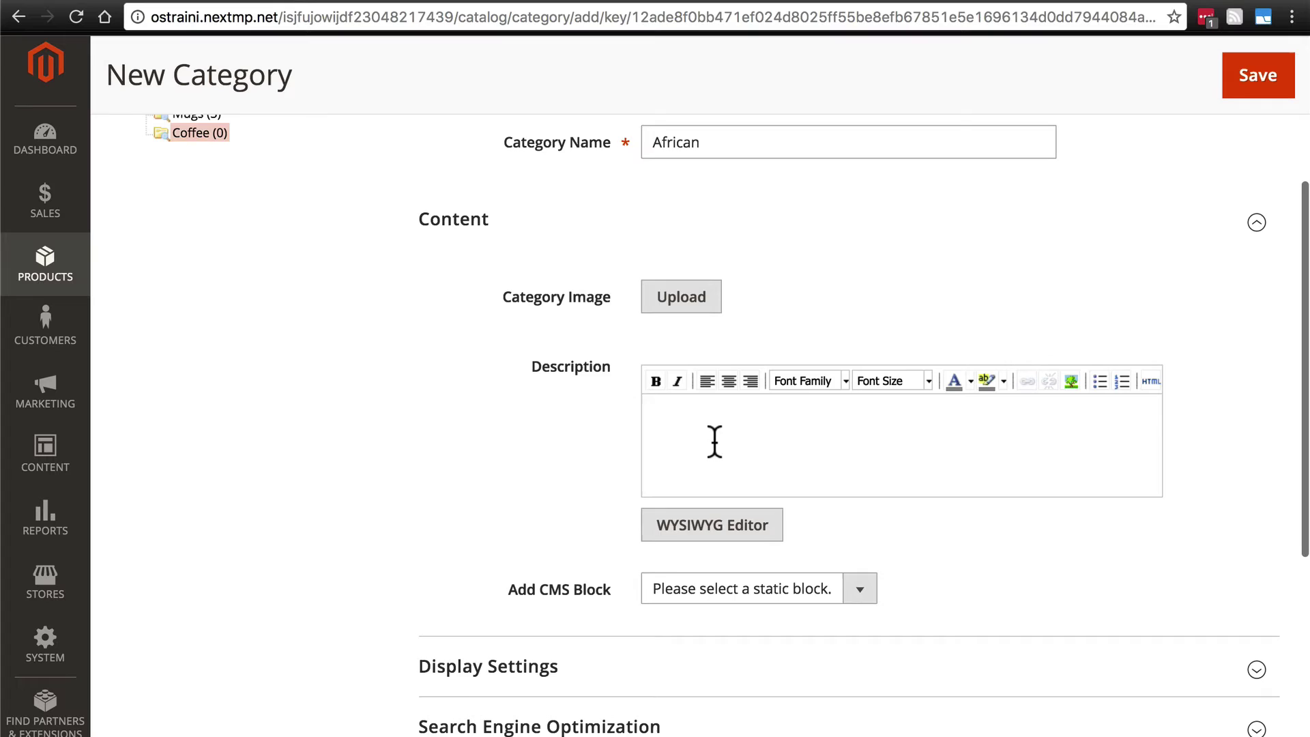
scroll(555, 437, "up", 3)
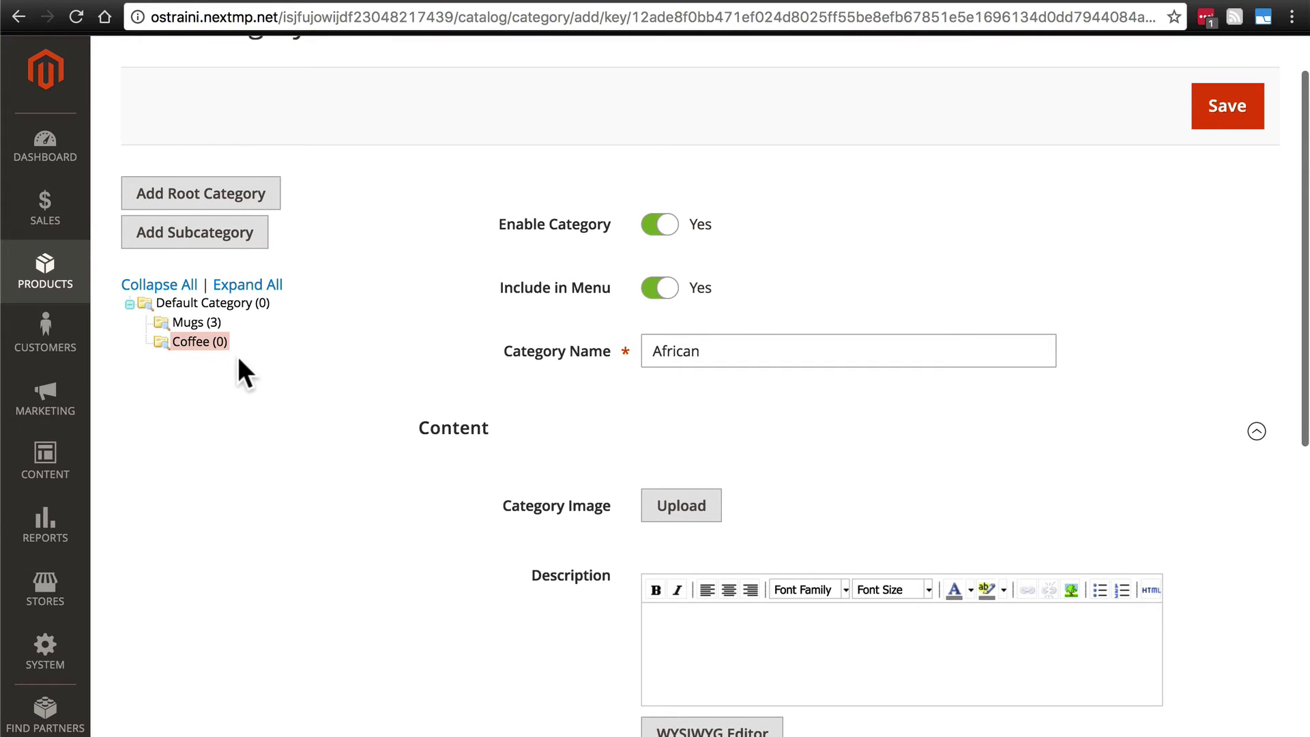
scroll(510, 372, "down", 1)
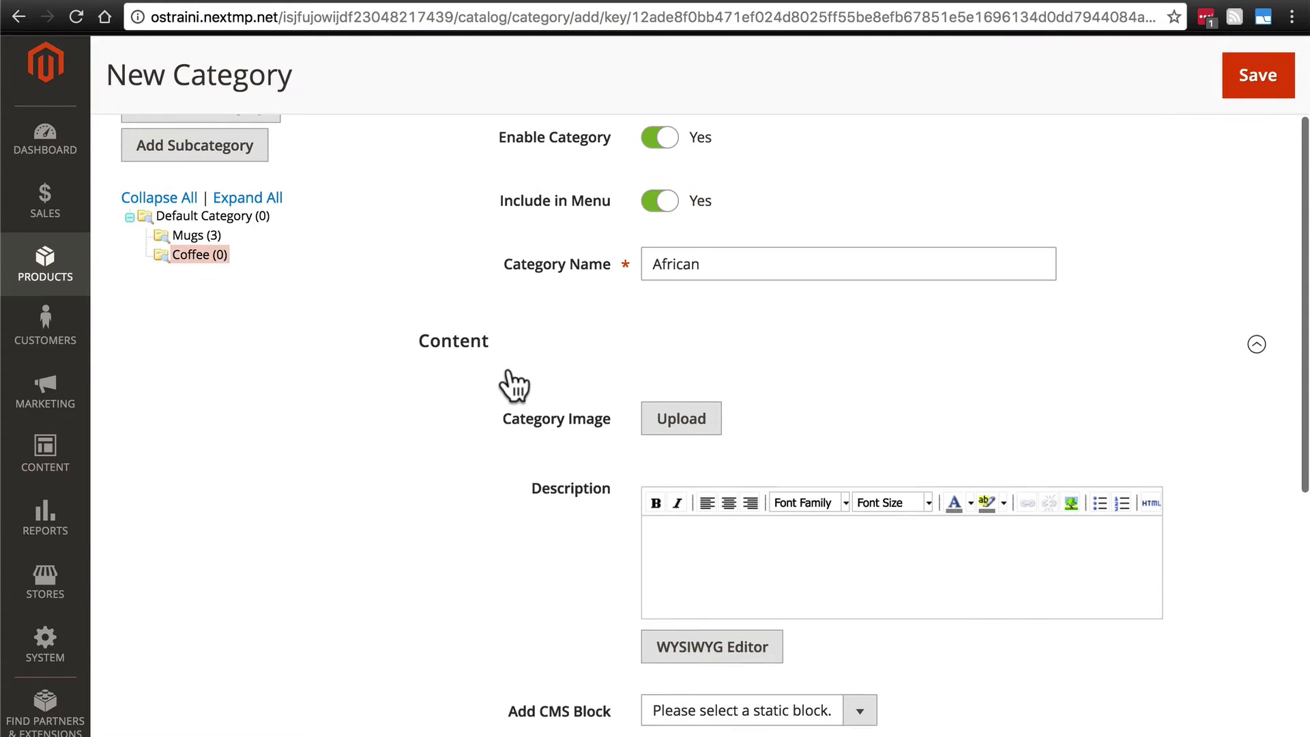
left_click(692, 267)
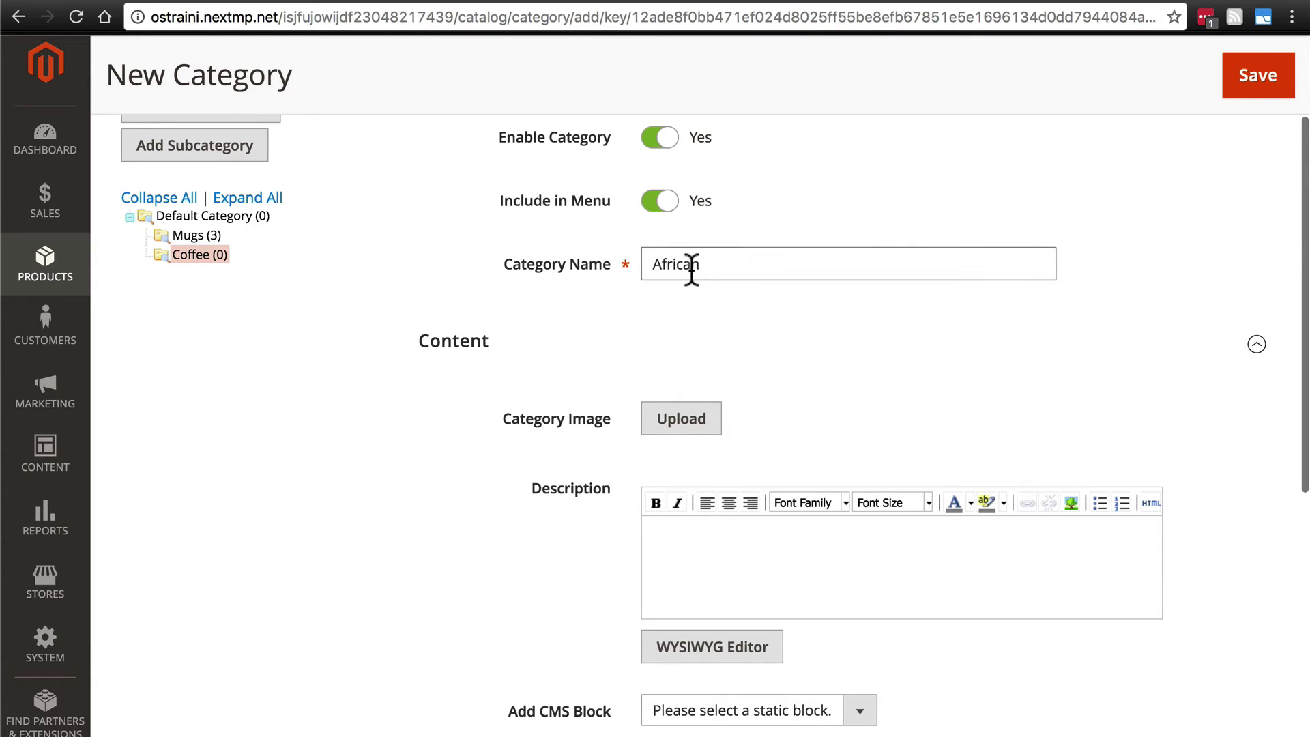
scroll(571, 313, "down", 1)
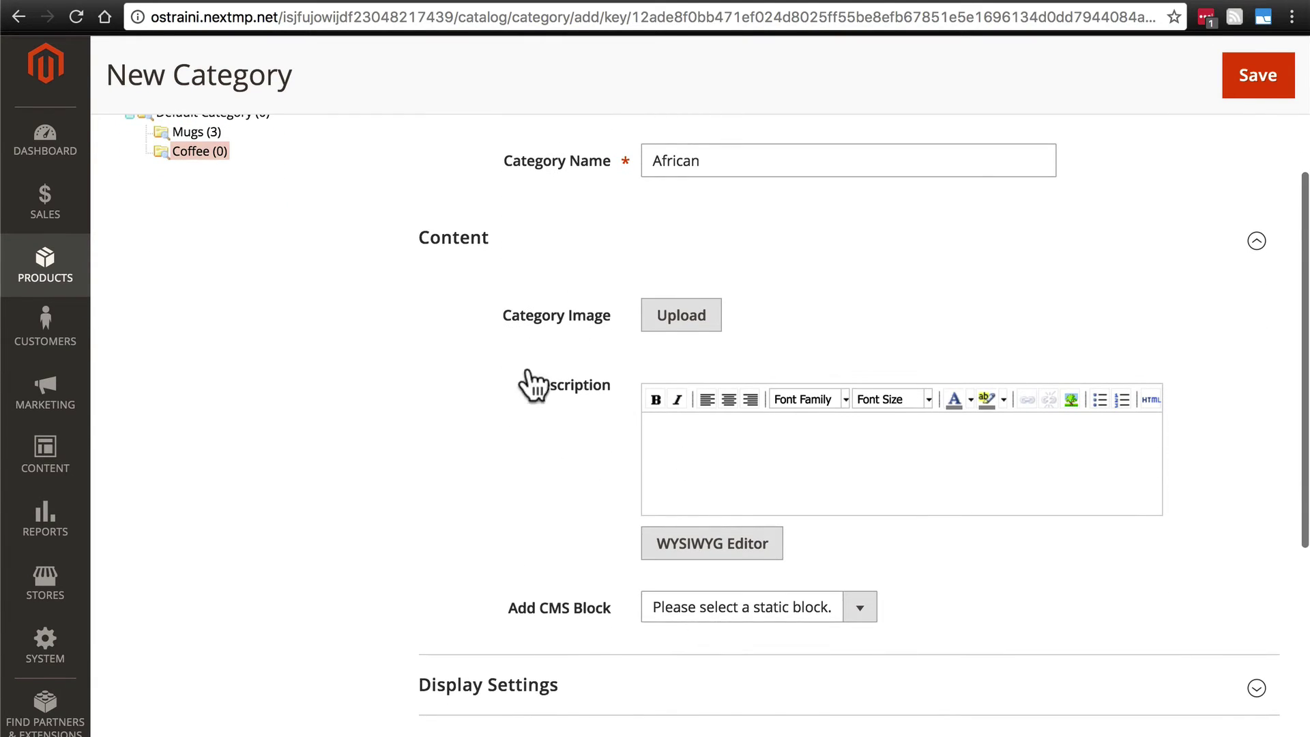
scroll(518, 383, "down", 3)
Step: Limit African's available sort options to Product Name and Price
left_click(506, 462)
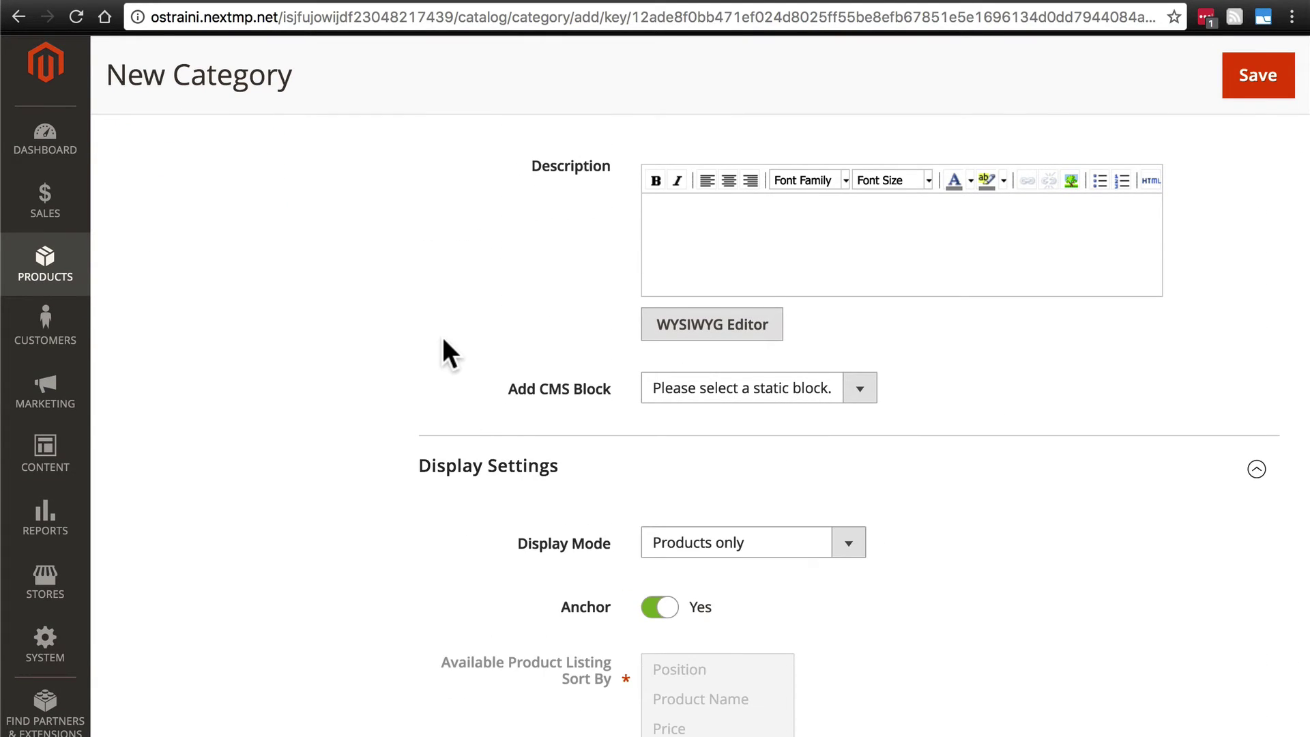
scroll(444, 339, "down", 5)
left_click(649, 520)
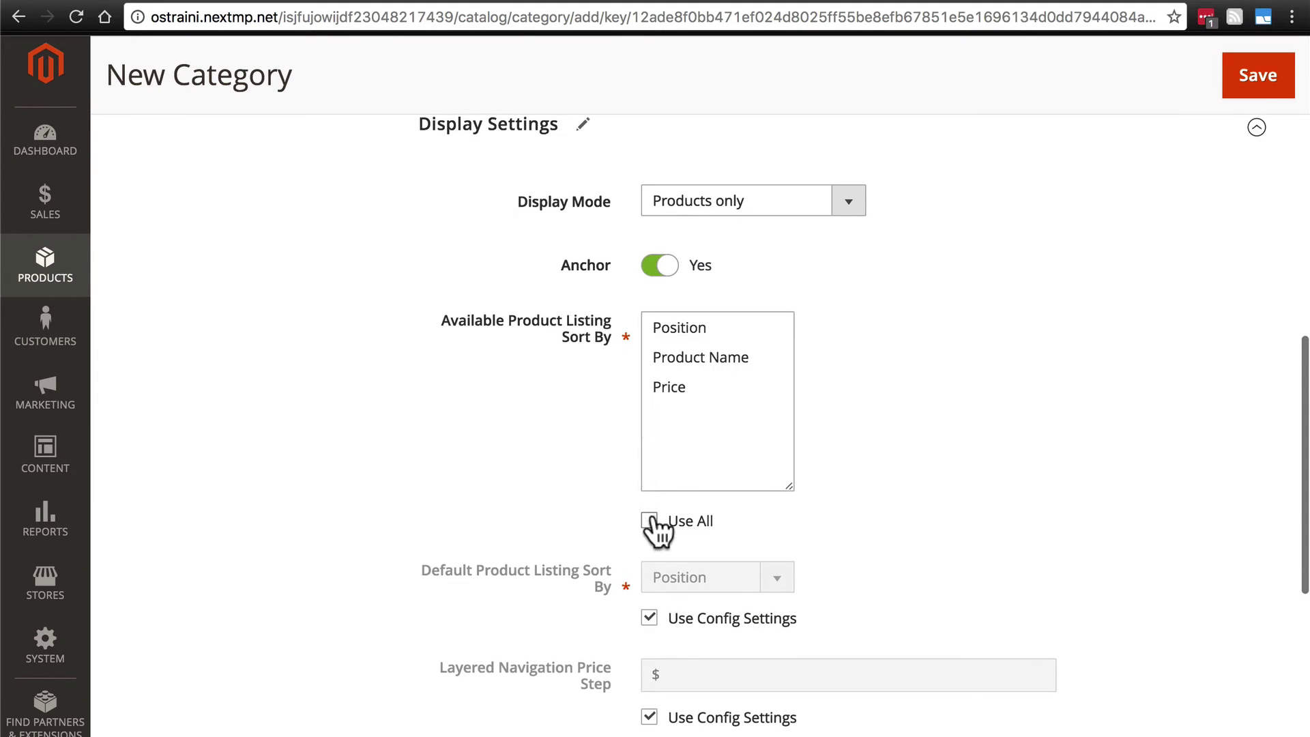
left_click(679, 389)
left_click(701, 358, "super")
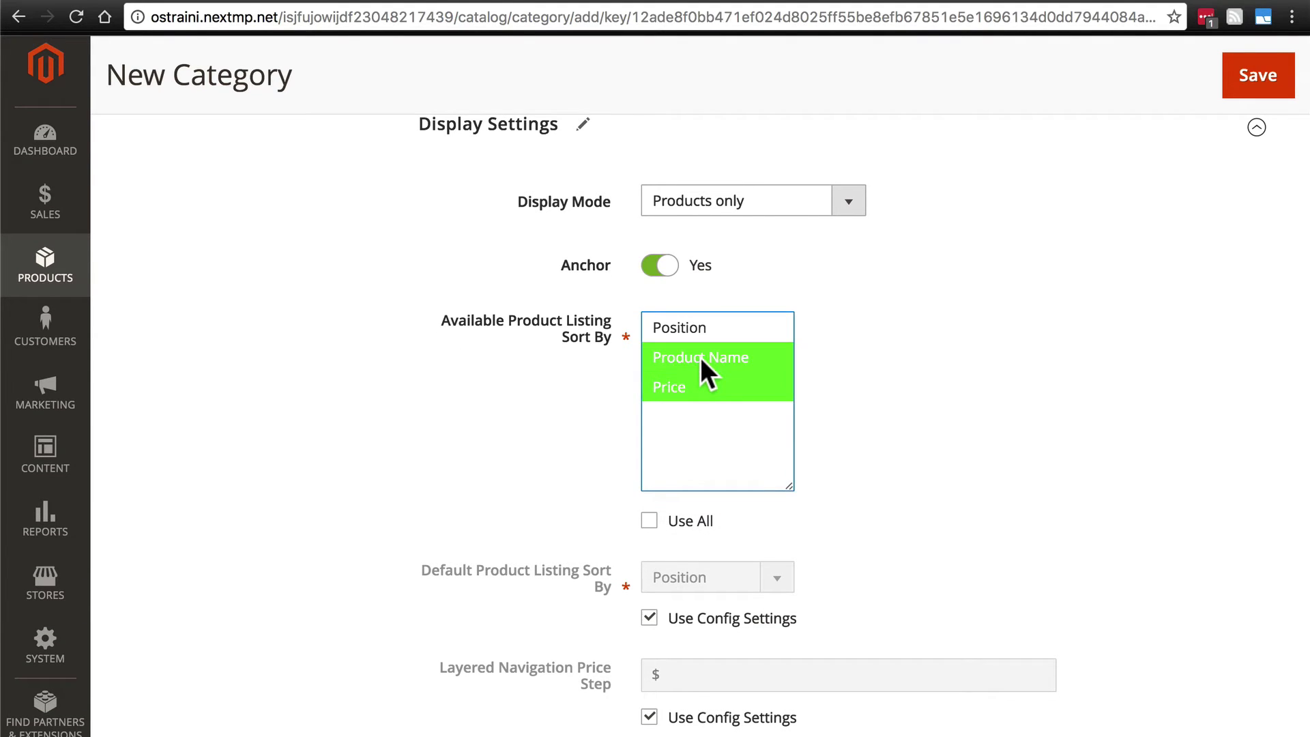
Step: Make Product Name the default sort and enable a custom price step
scroll(483, 433, "down", 2)
left_click(650, 449)
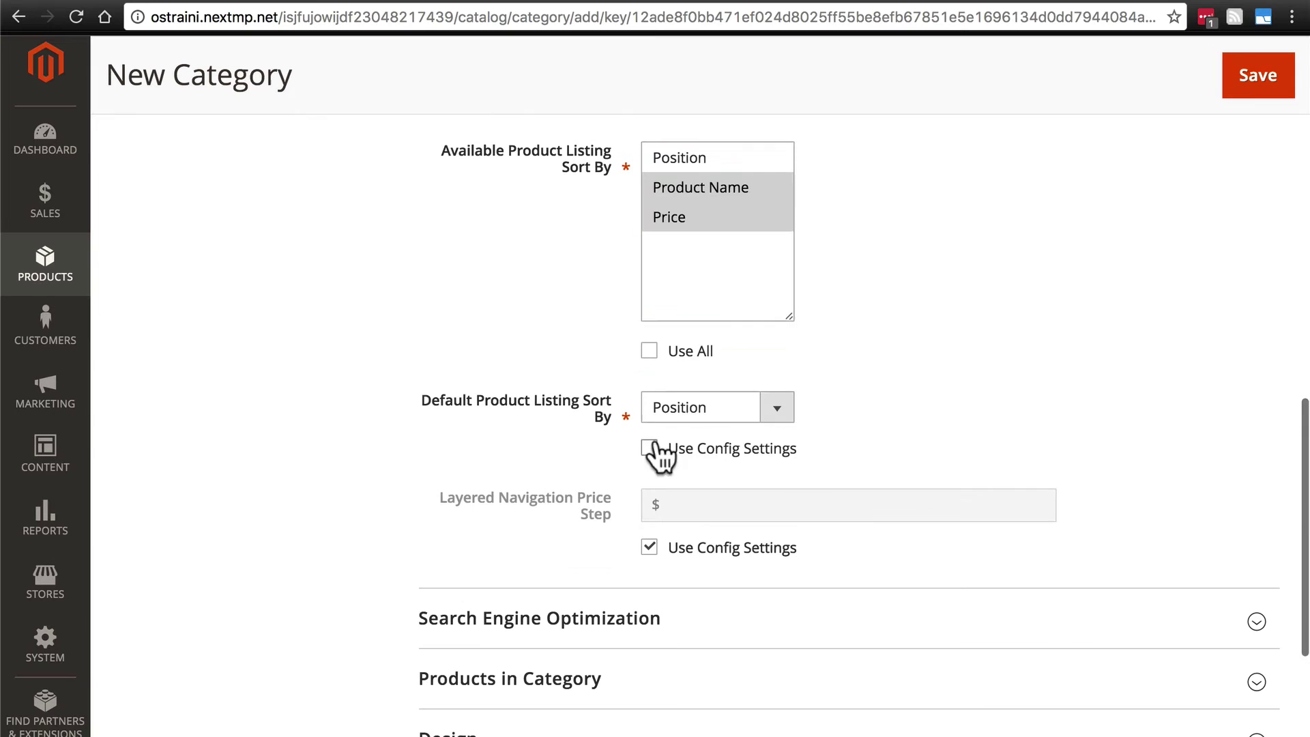
left_click(697, 413)
left_click(698, 423)
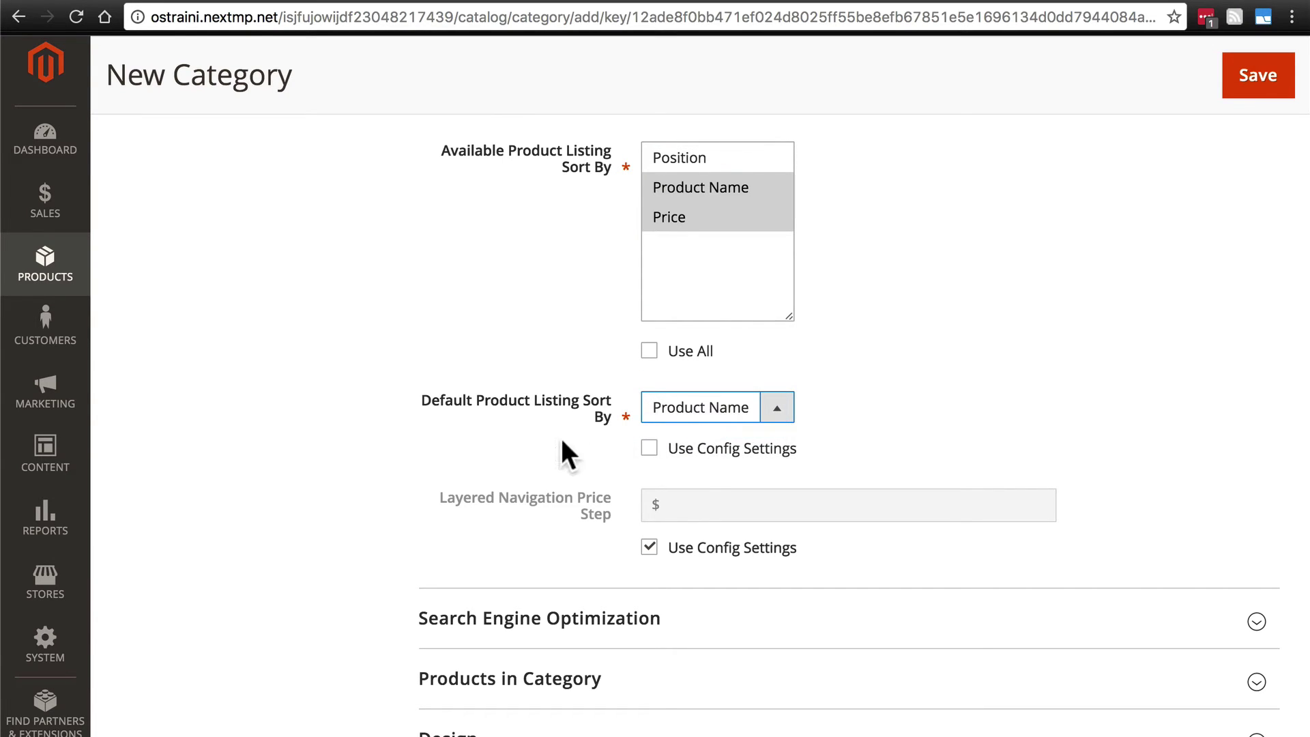
left_click(649, 547)
Step: Set price step 10, URL key 'african-coffee' and meta title 'African Coffee'
type("10")
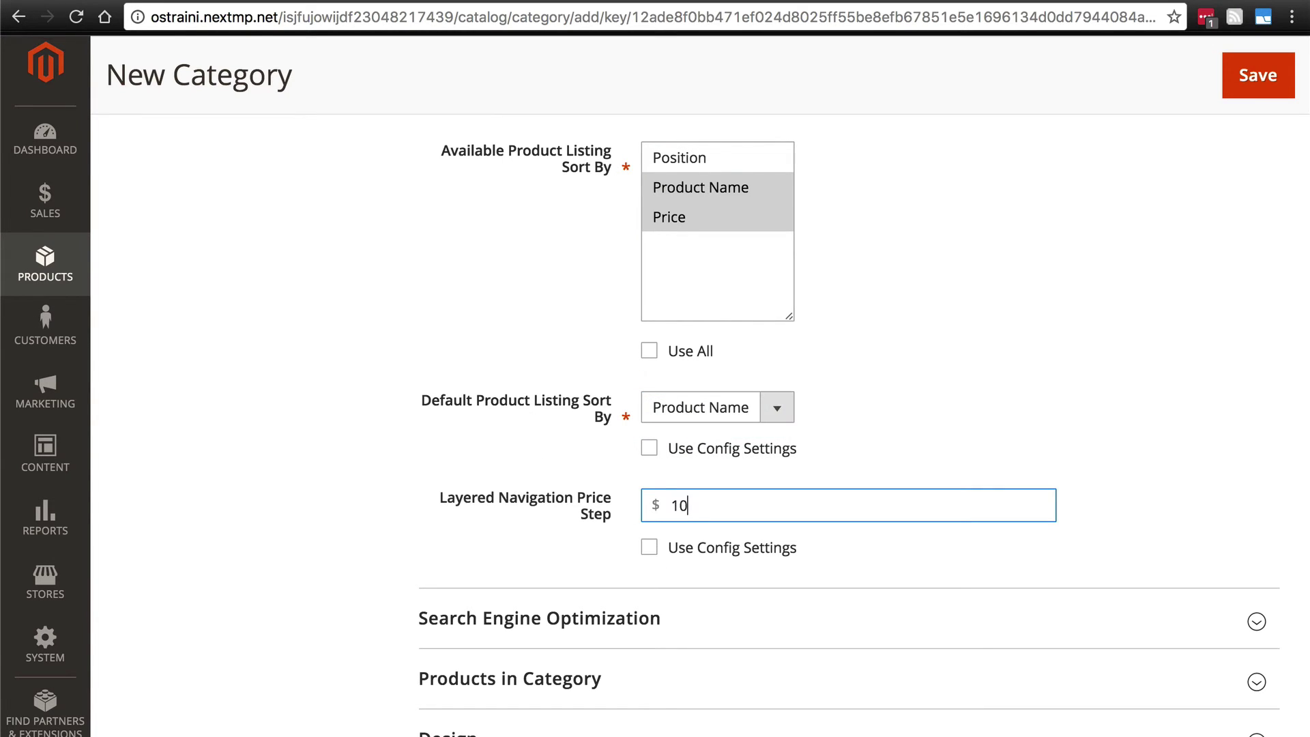
scroll(477, 433, "down", 2)
left_click(535, 502)
left_click(699, 558)
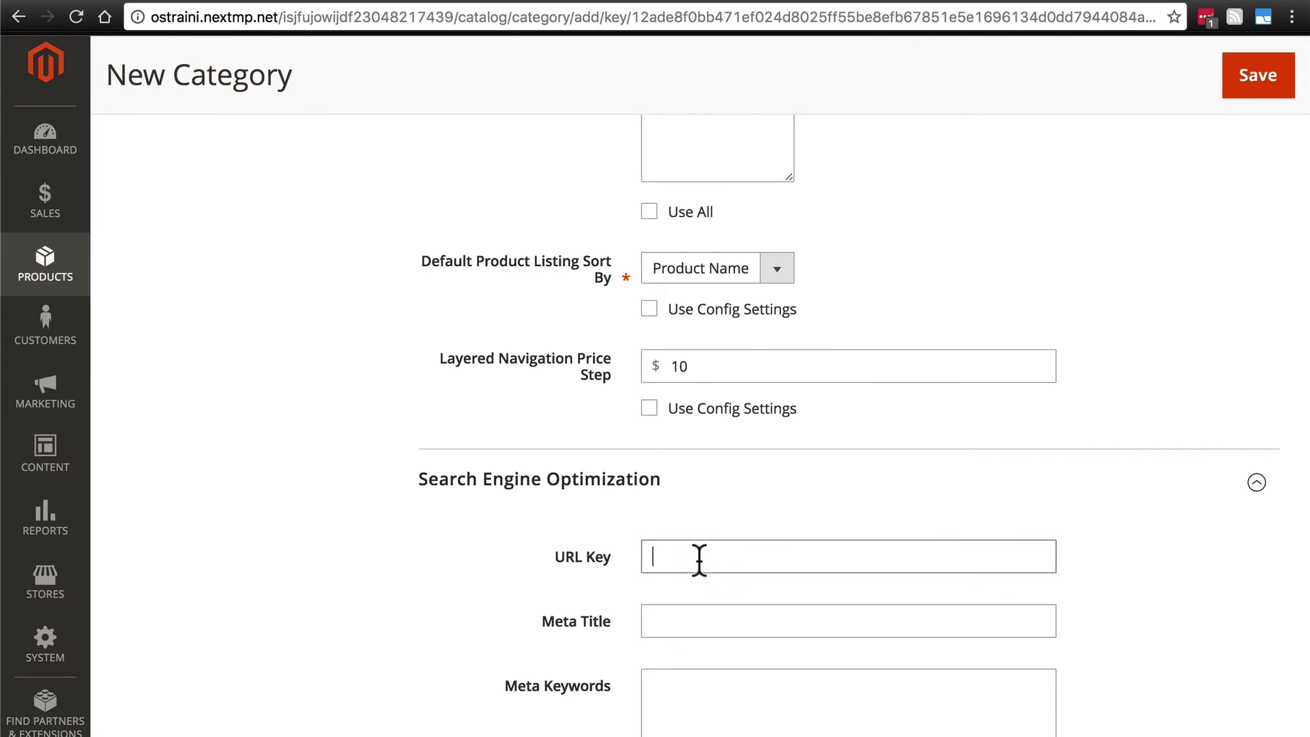
type("africa")
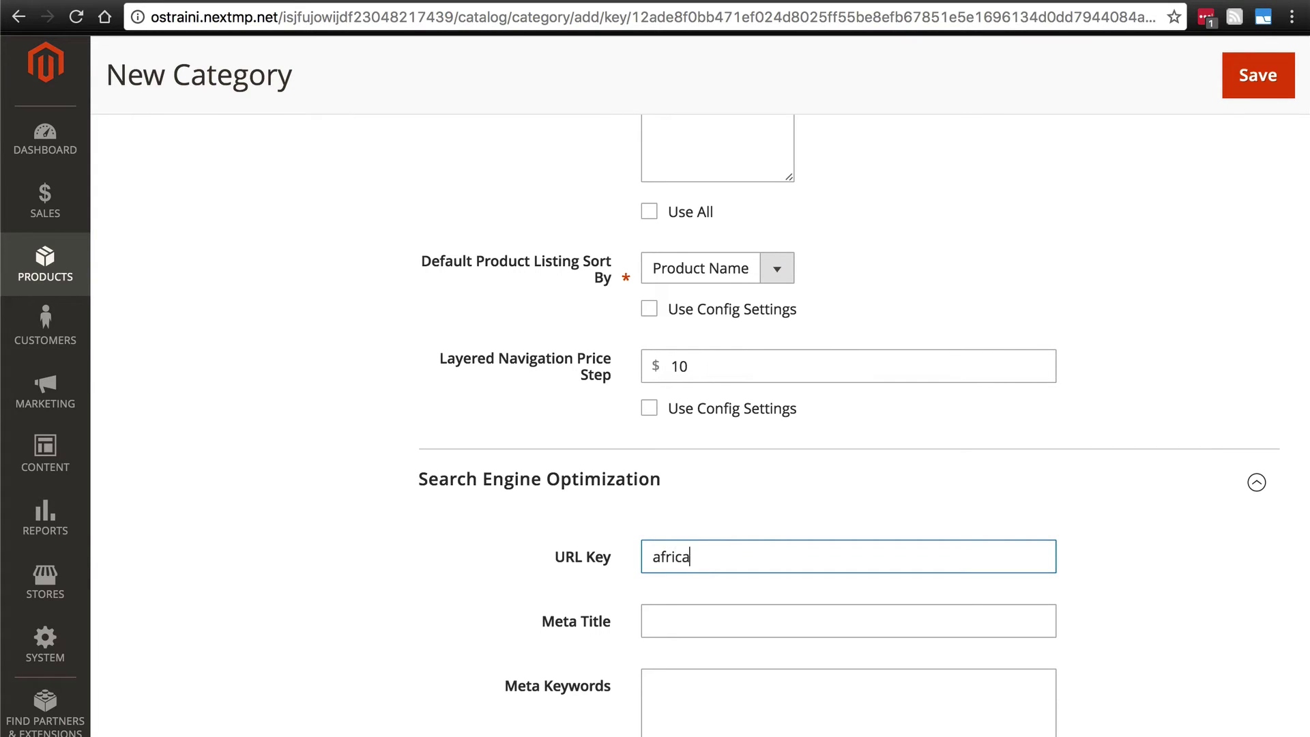
type("n-coffee")
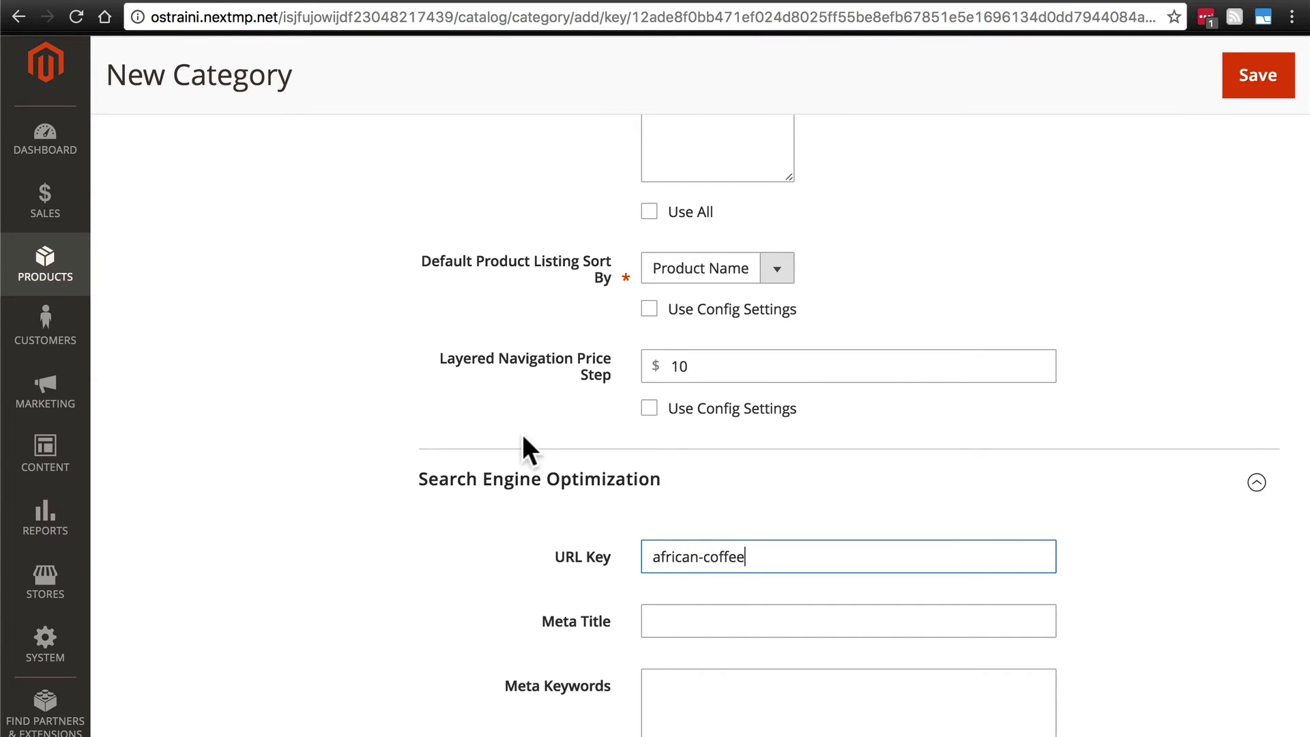
key("Tab")
type("African Coffee")
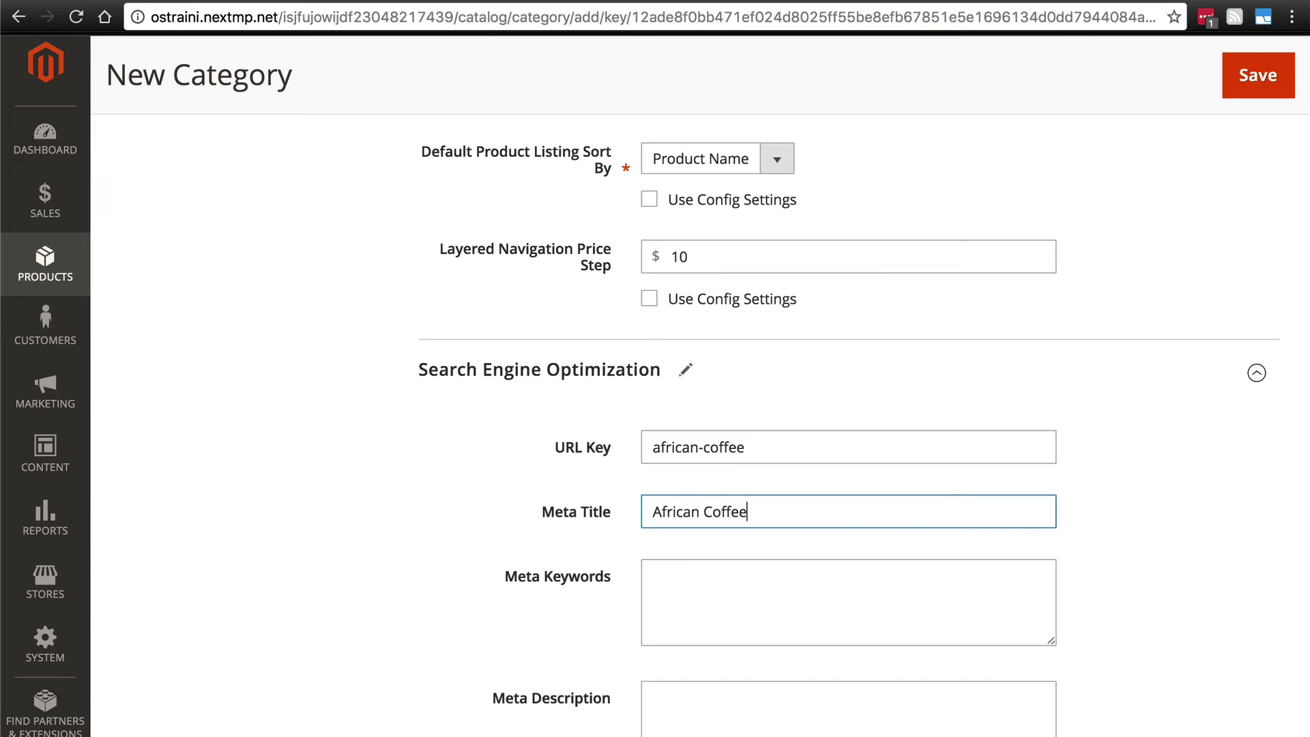
Step: Enter meta keywords 'coffee, African coffee'
scroll(546, 476, "down", 2)
left_click(776, 477)
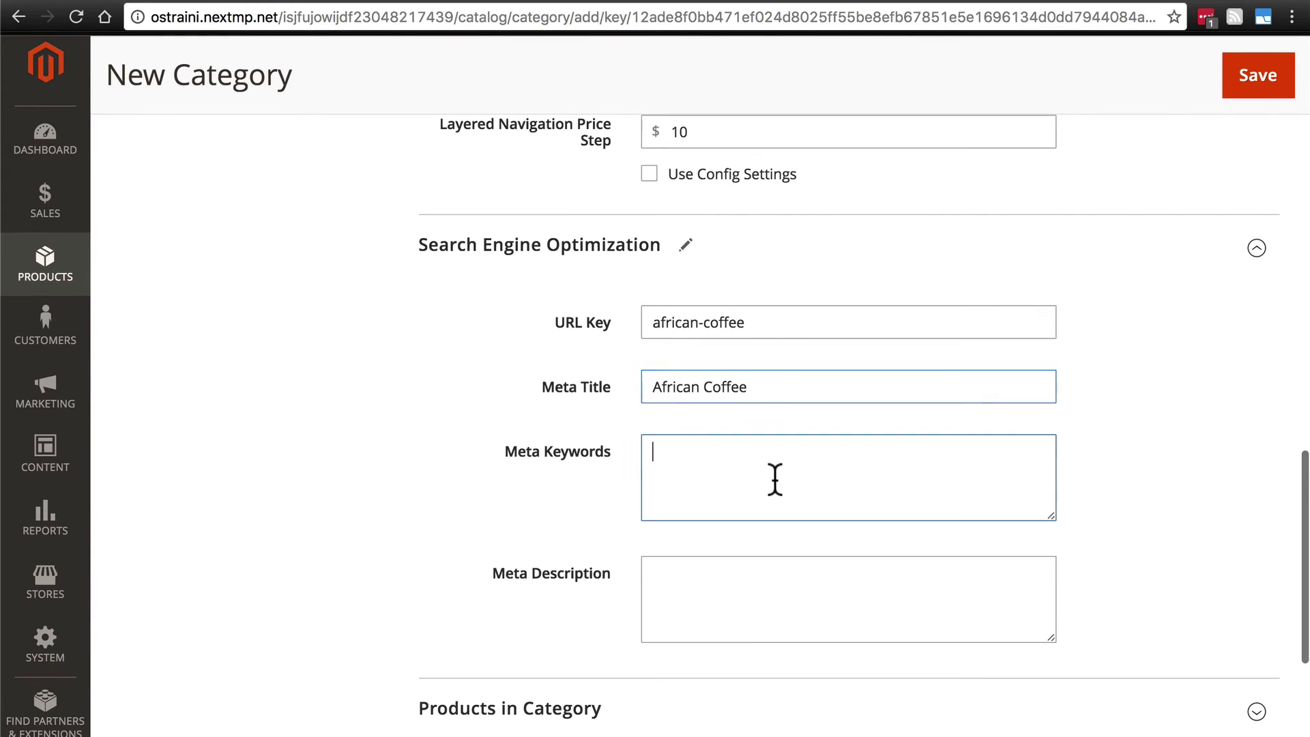
type("coffee, A")
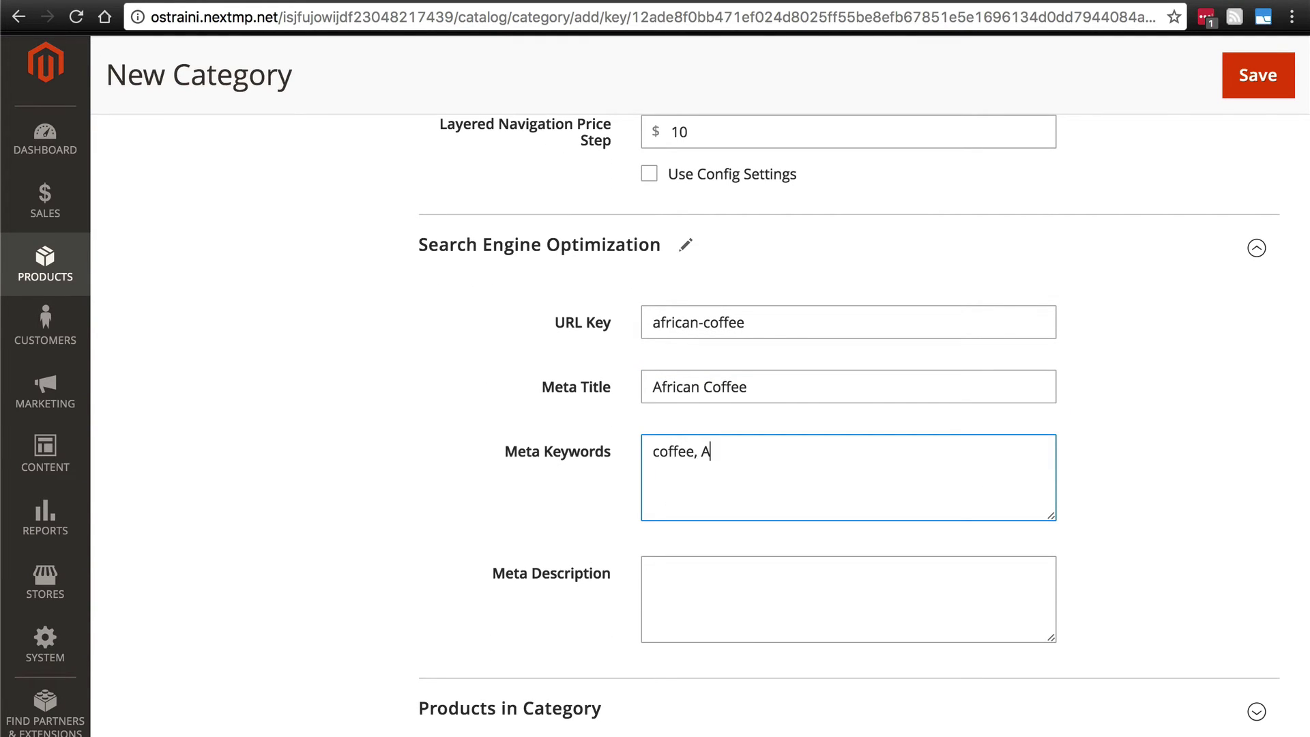
type("frican coffee")
Step: Enter meta description 'The world's finest African coffee.' and save the African category
scroll(737, 473, "down", 3)
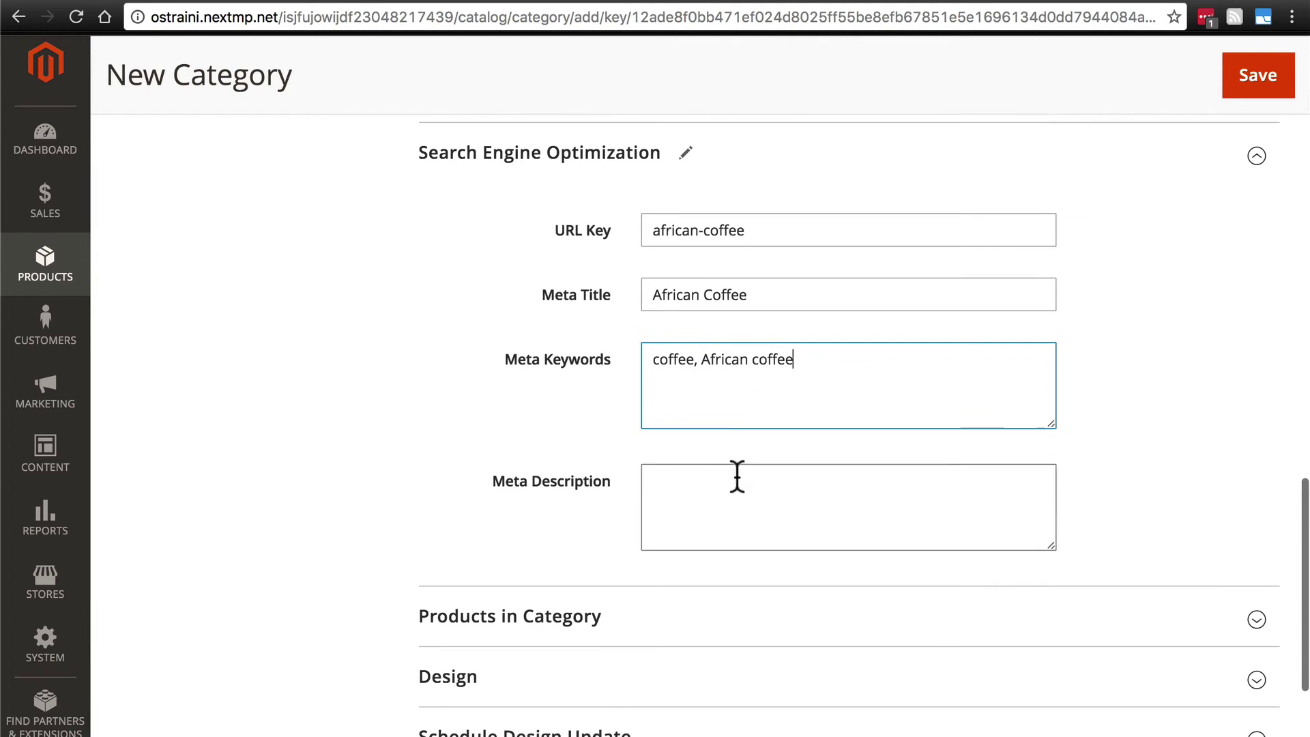
left_click(788, 531)
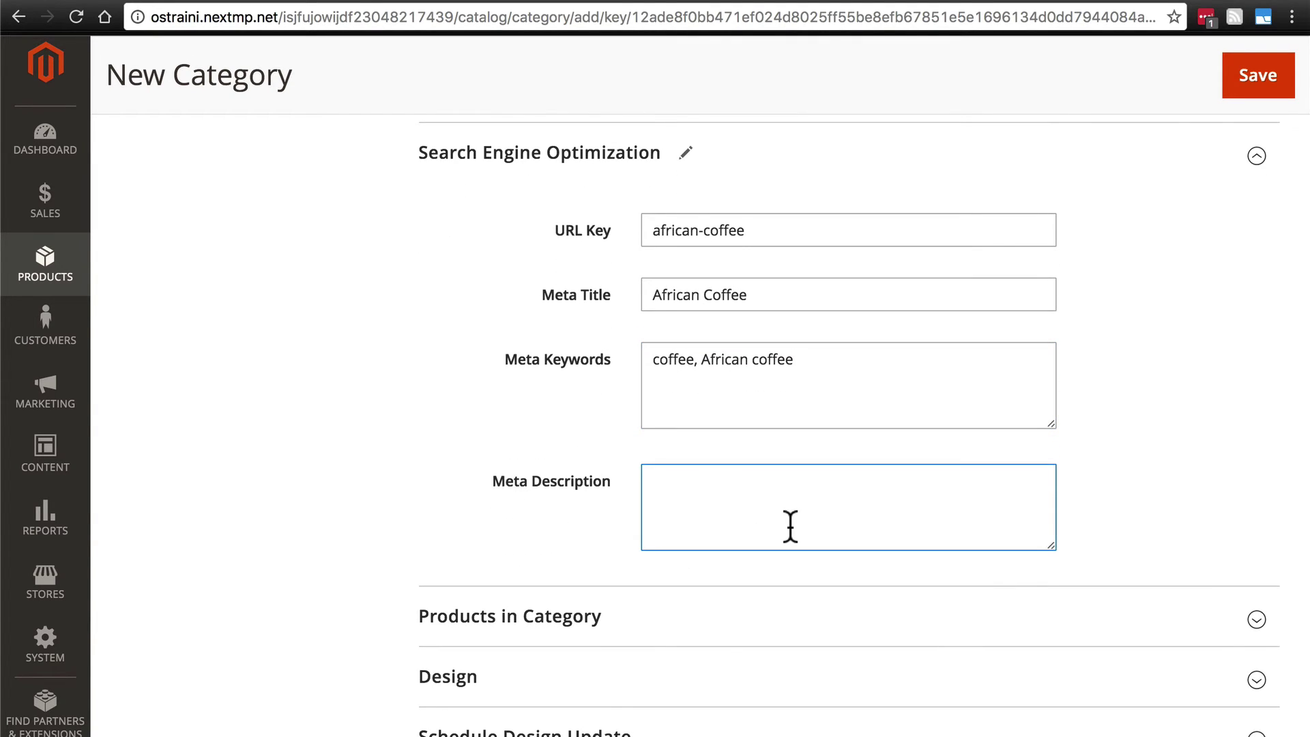
type("The world's finest African coffee")
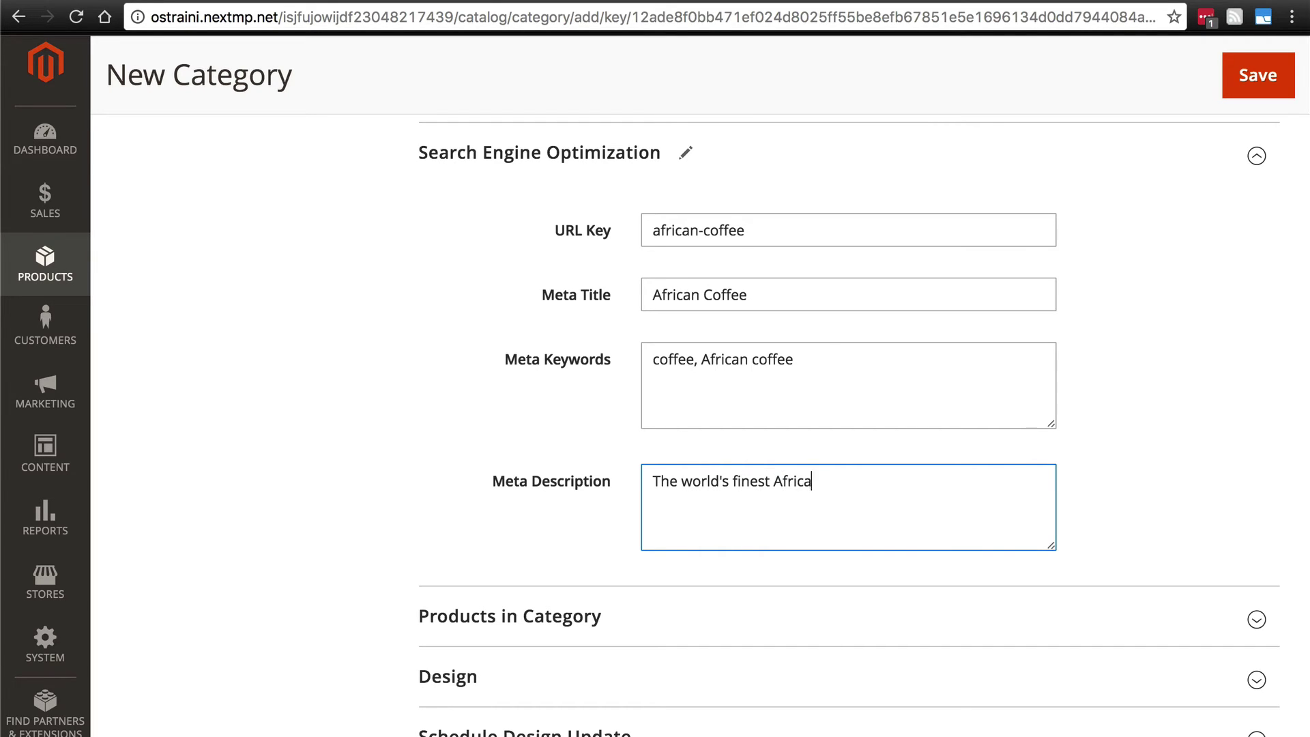
scroll(473, 308, "down", 3)
type(".")
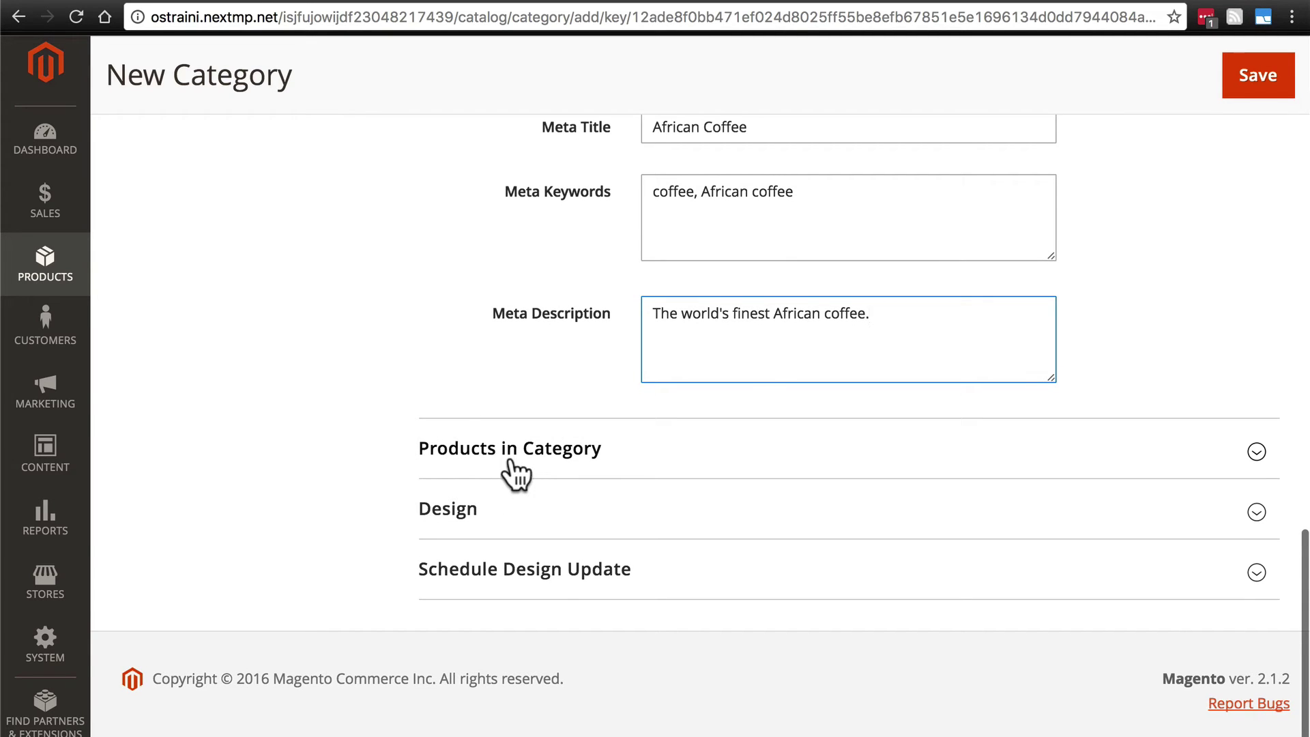
left_click(1265, 64)
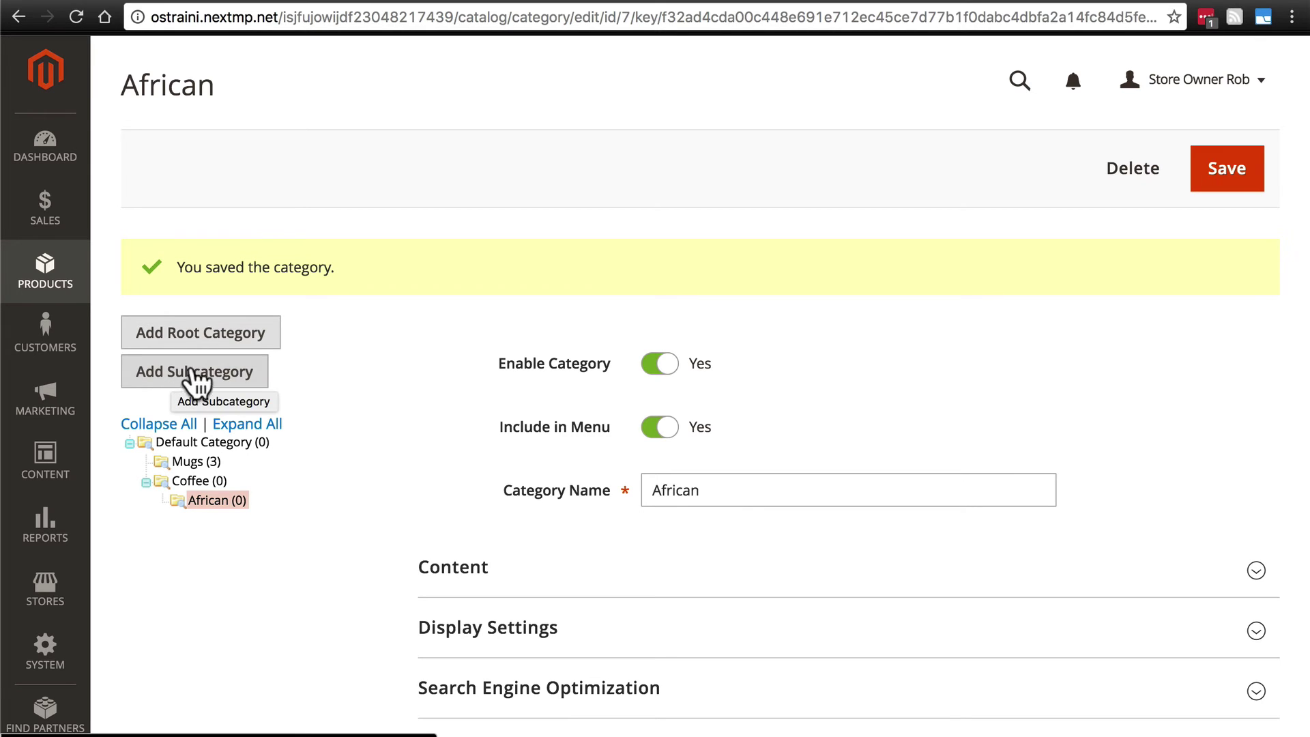
Step: Open the Coffee category, which now lists African (0) beneath it
left_click(193, 481)
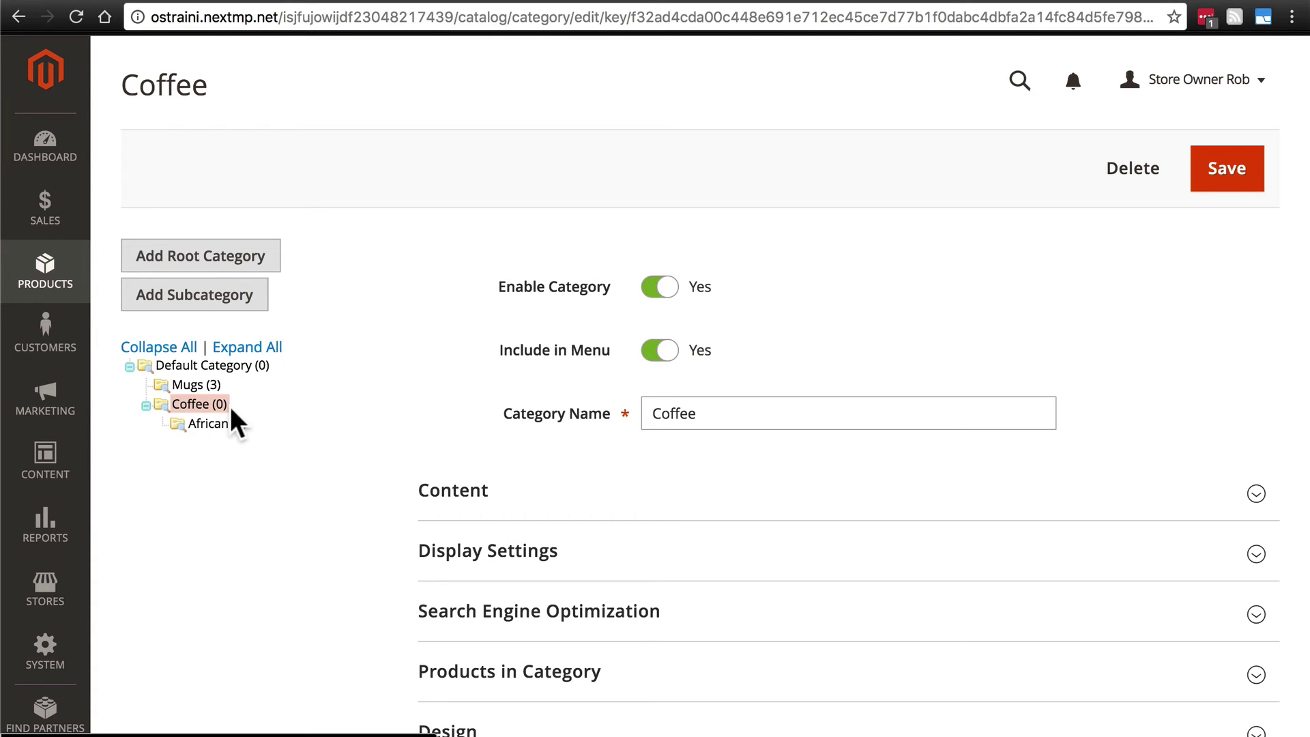
Step: Add a subcategory under Coffee and limit its sort options to Product Name and Price
left_click(202, 302)
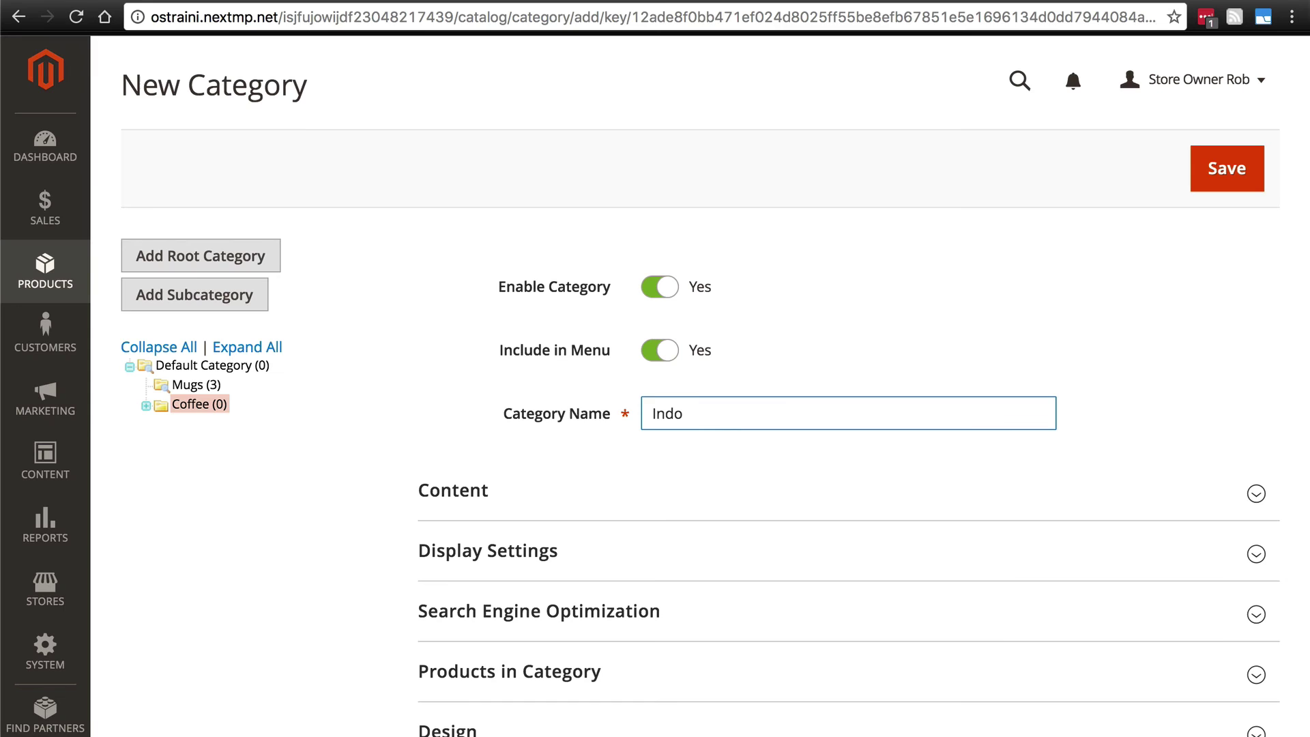
scroll(451, 403, "down", 2)
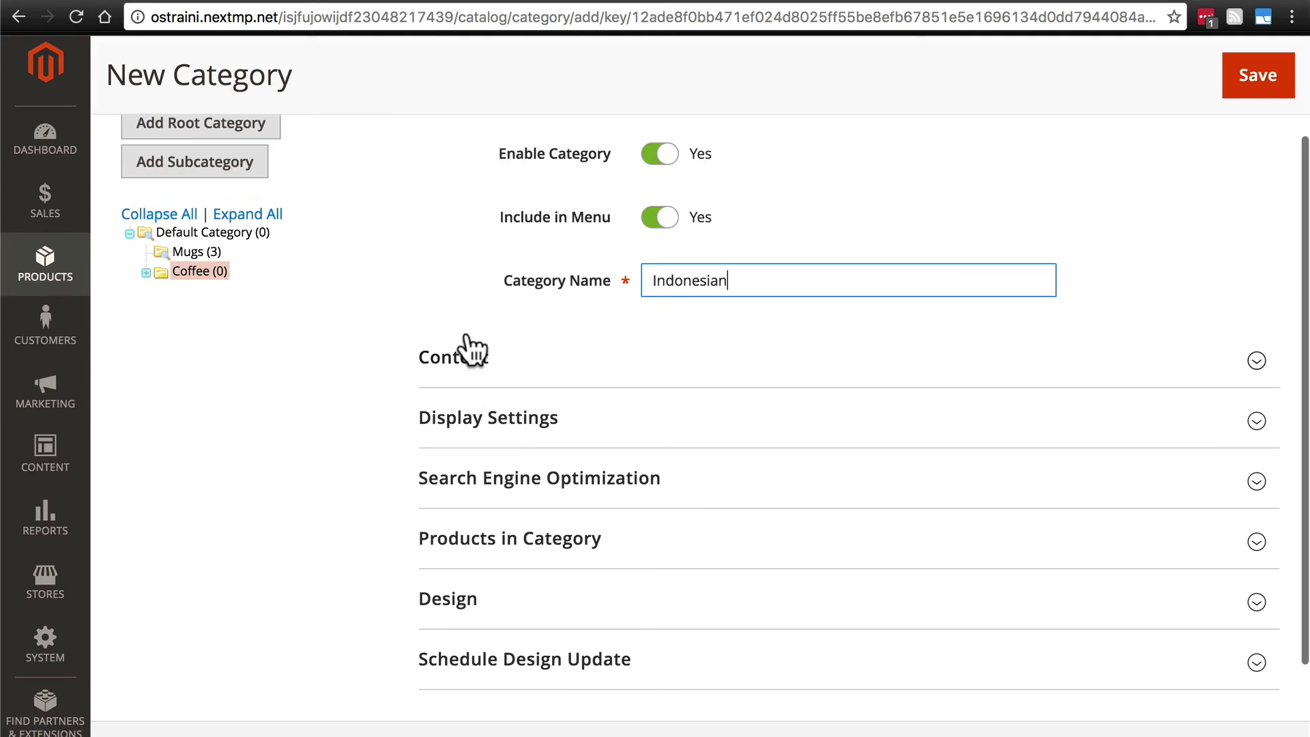
left_click(503, 418)
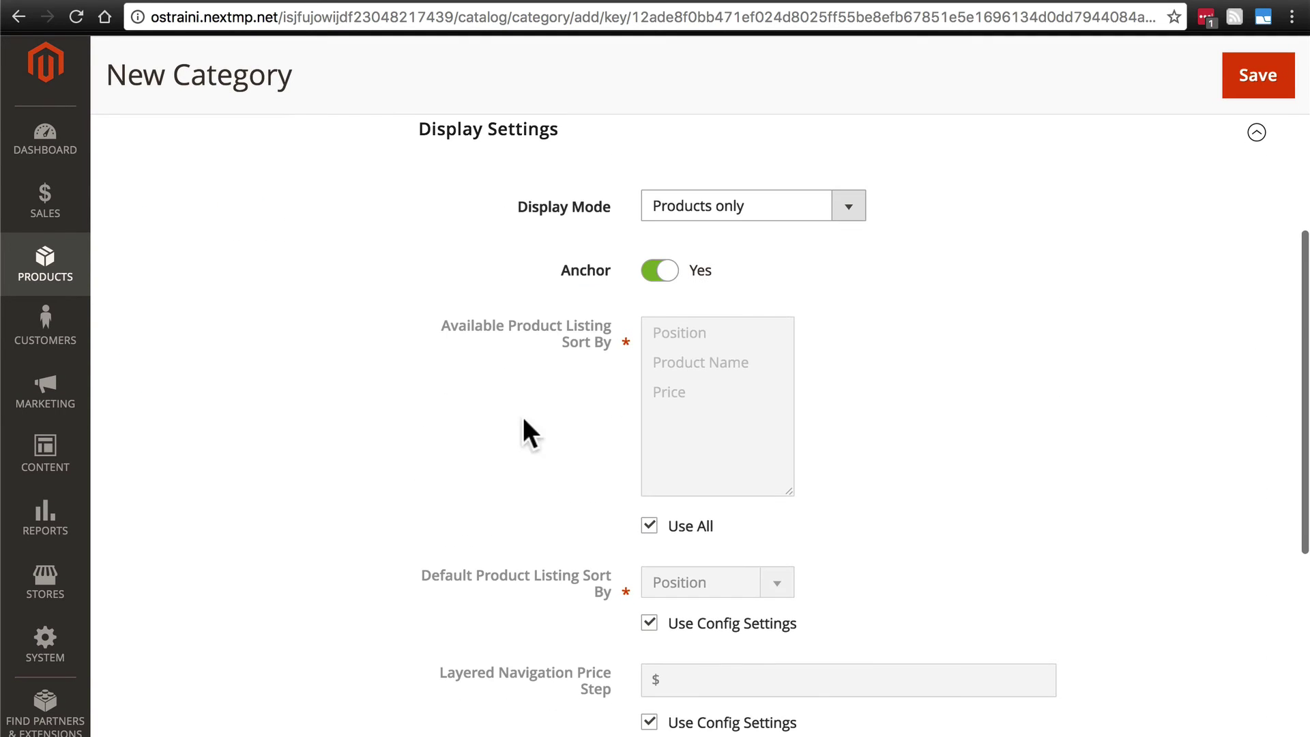
left_click(668, 531)
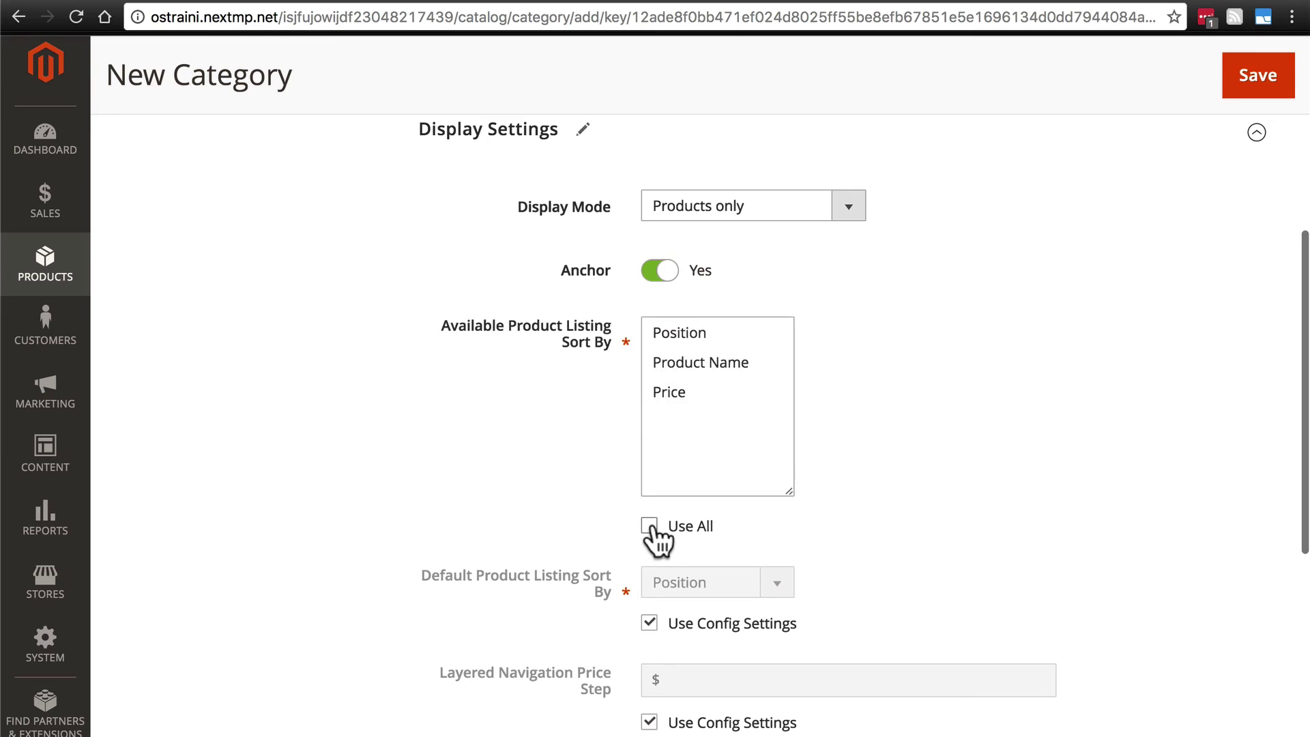
left_click(686, 380)
left_click(689, 363, "super")
Step: Make Product Name the default sort and enable a custom price step
scroll(541, 409, "down", 2)
left_click(649, 477)
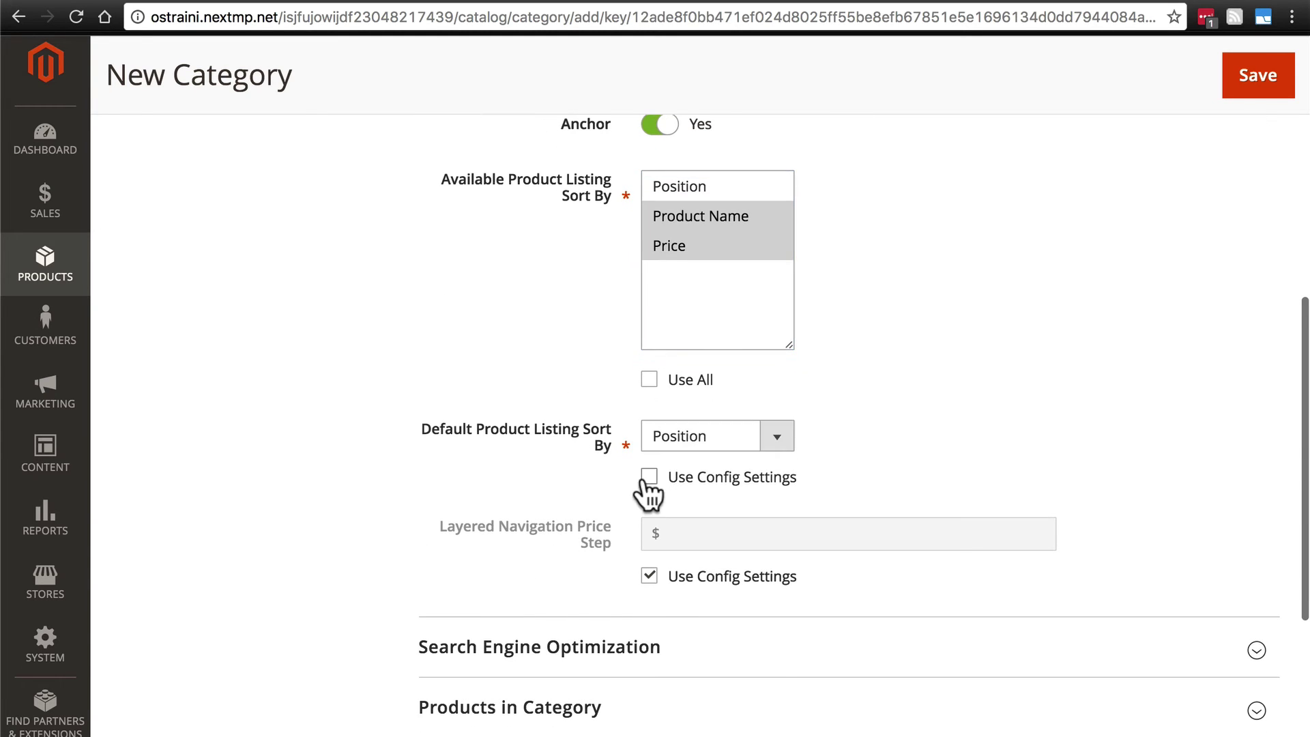
left_click(707, 434)
left_click(700, 455)
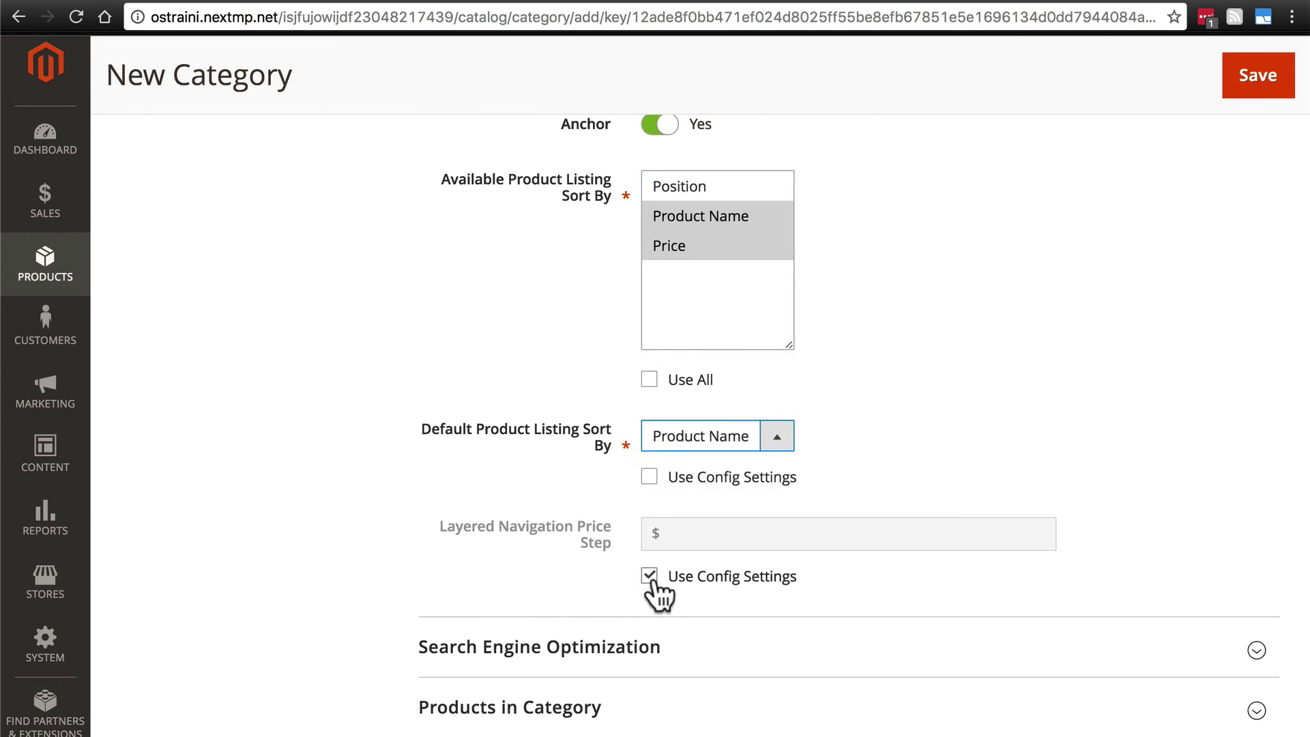
left_click(649, 576)
left_click(702, 531)
Step: Set price step 10, URL key 'indonesian' and meta title 'Indonesian'
type("10")
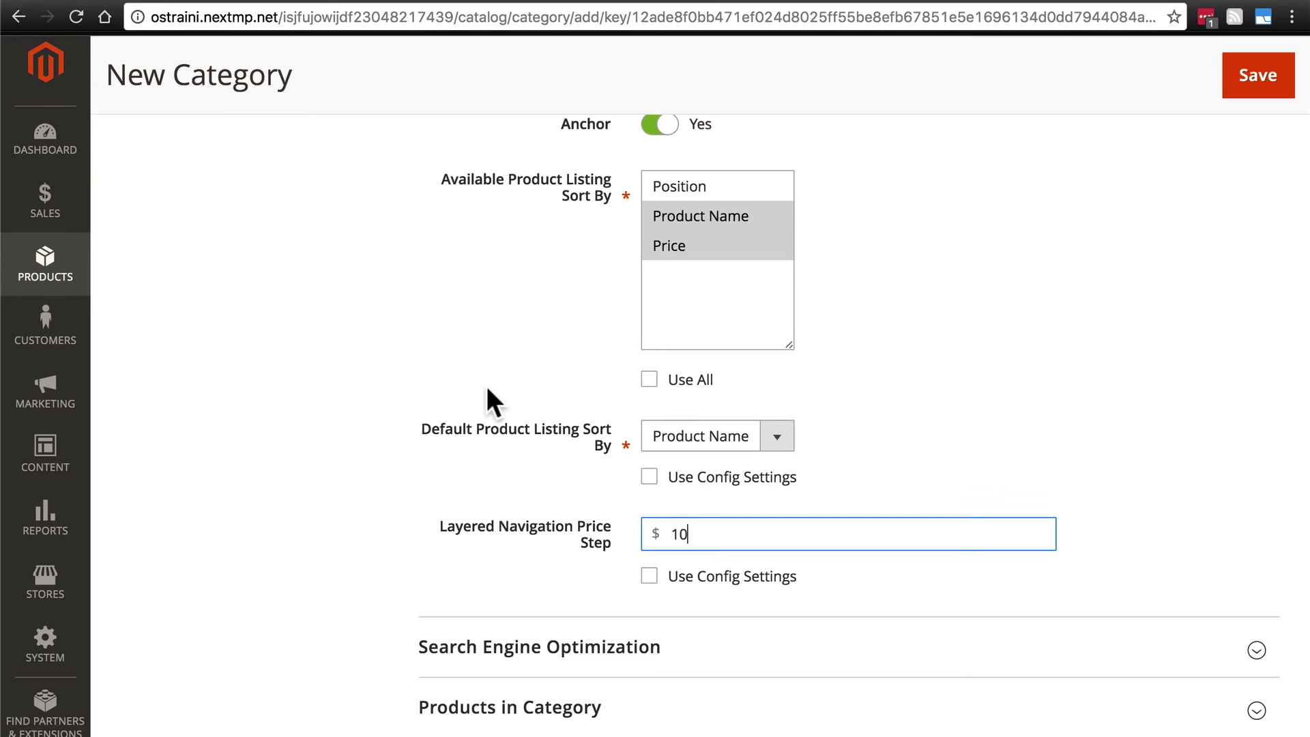
scroll(487, 389, "down", 5)
left_click(505, 390)
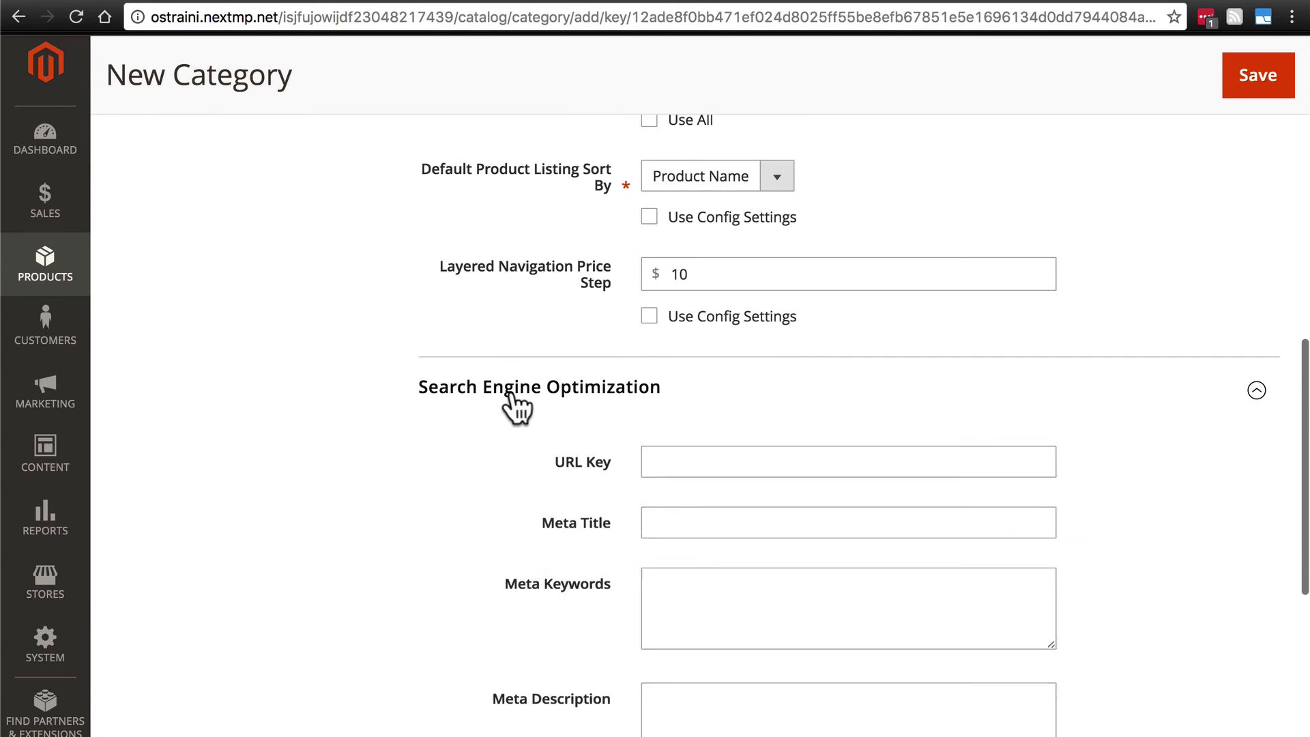
left_click(740, 462)
type("indo")
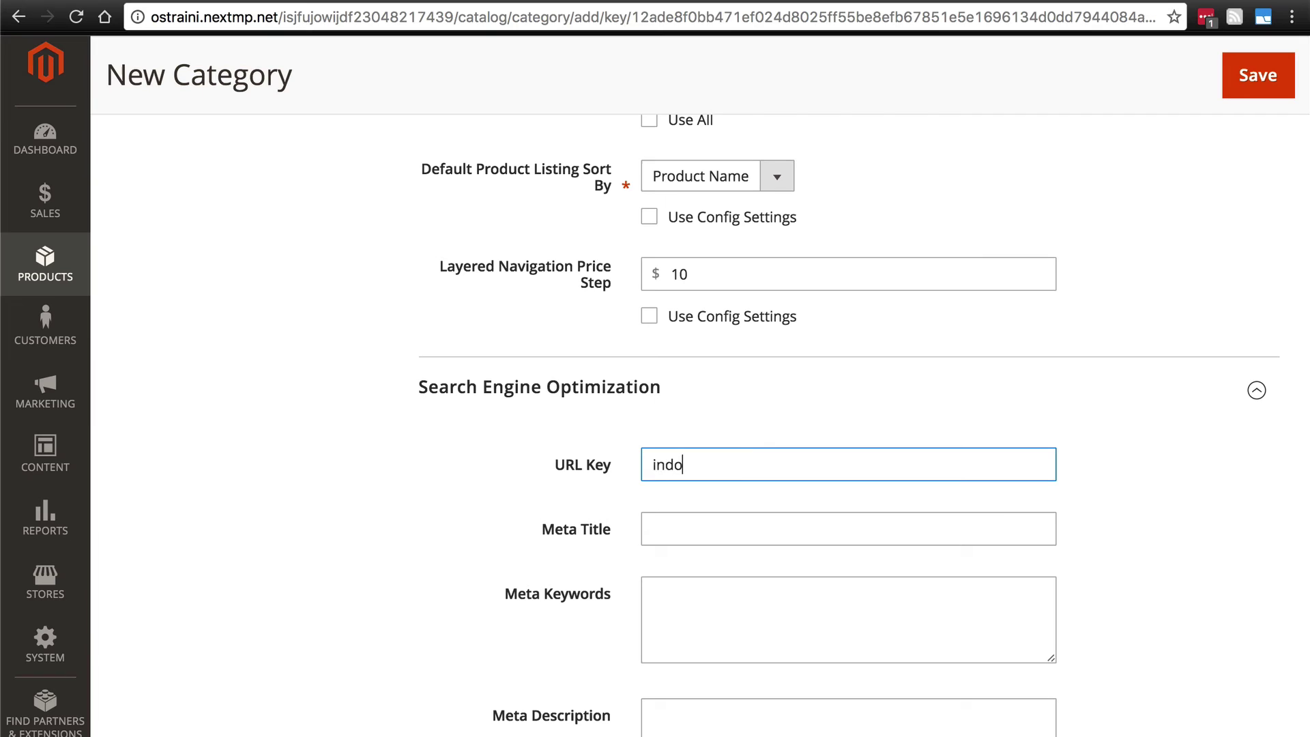
type("nesian-coffee")
left_click(717, 529)
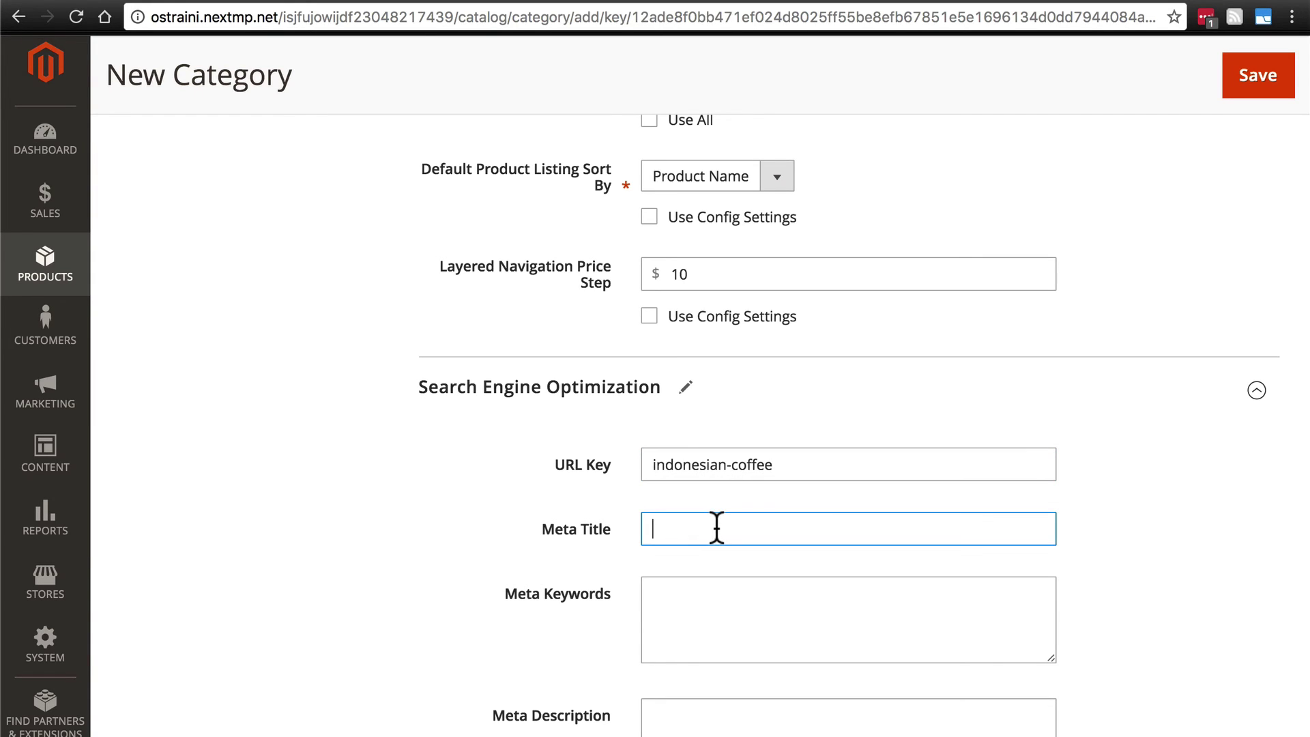
type("Indonesian Coffee")
Step: Add keywords 'coffee, Indonesian coffee', description 'The world's finest Indonesian coffee.', then save
scroll(503, 495, "down", 2)
left_click(729, 503)
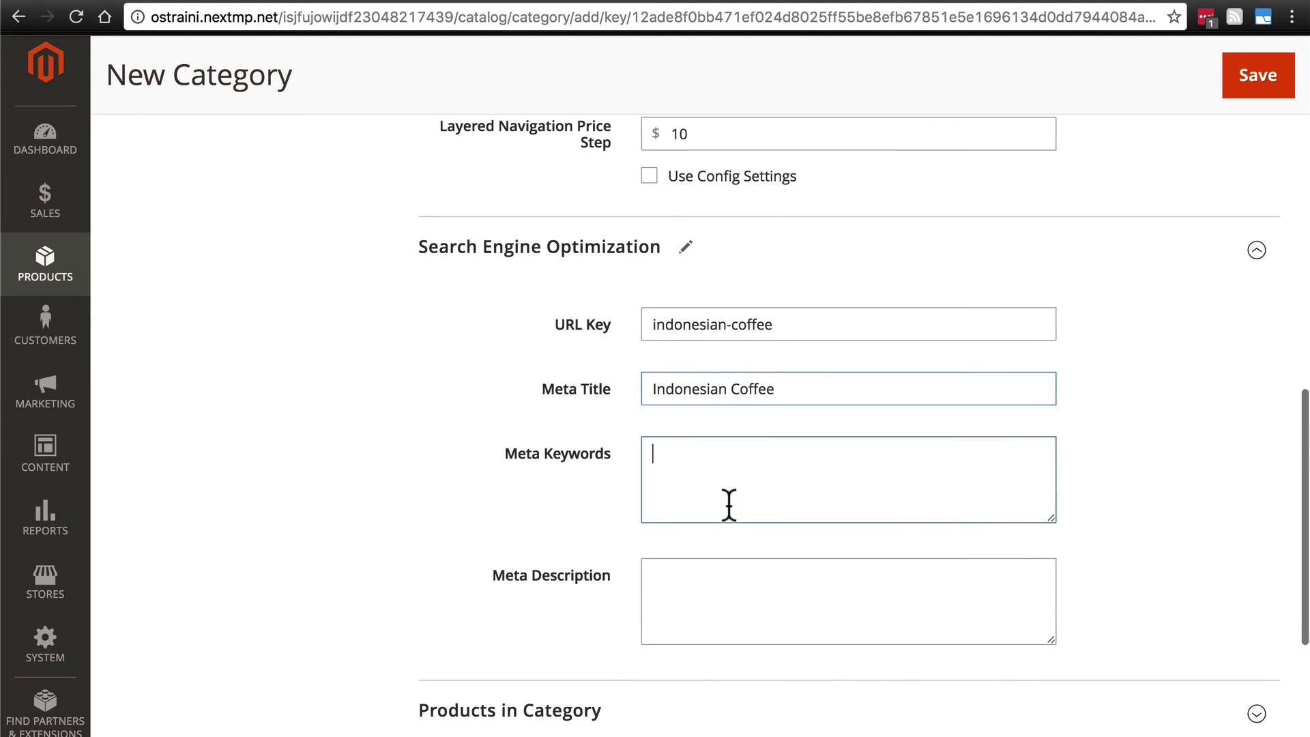
type("coff")
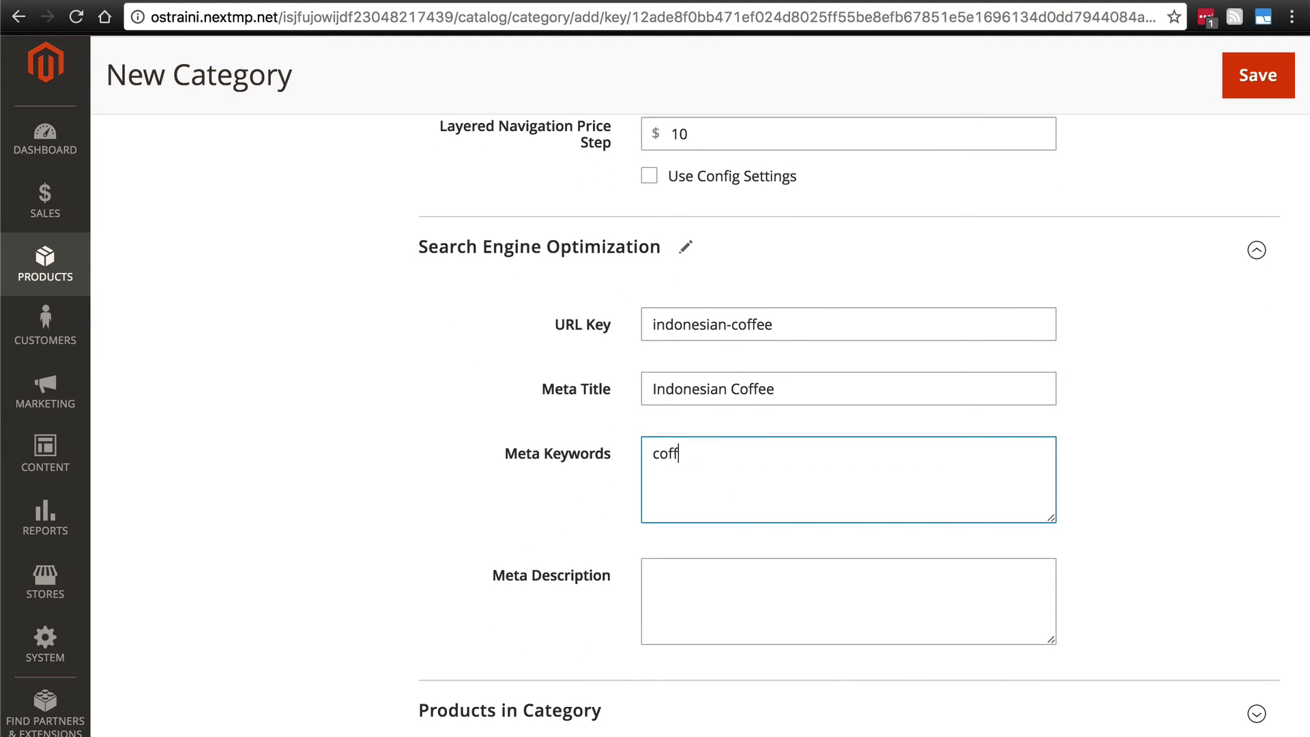
type("ee, Indonesian coff")
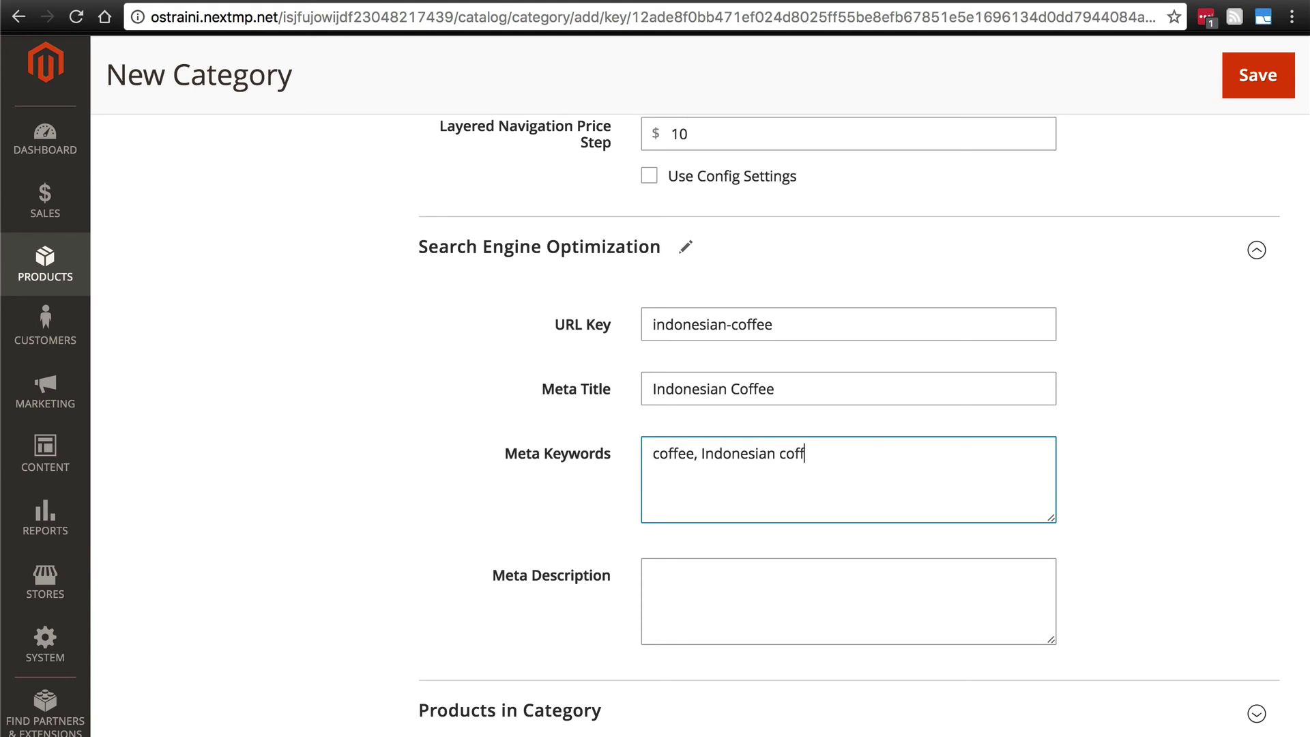
type("ee")
scroll(489, 580, "down", 1)
left_click(700, 580)
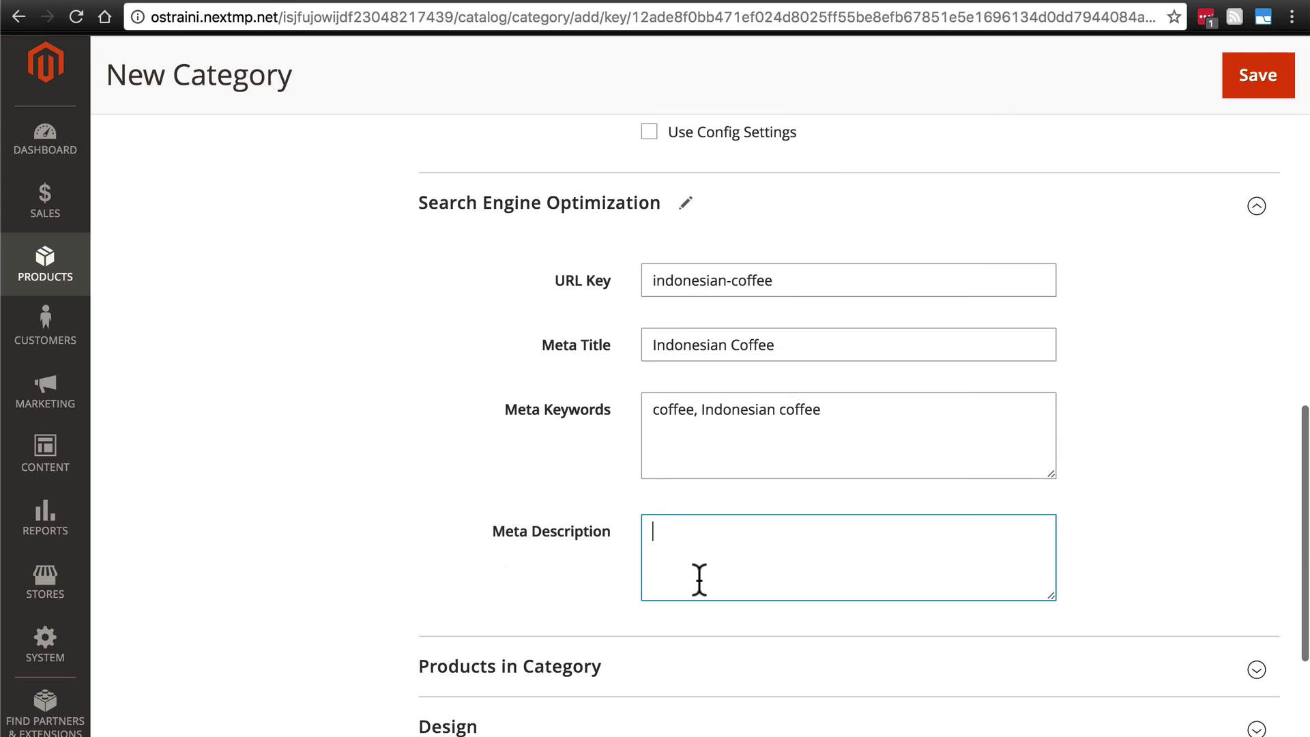
type("The wor")
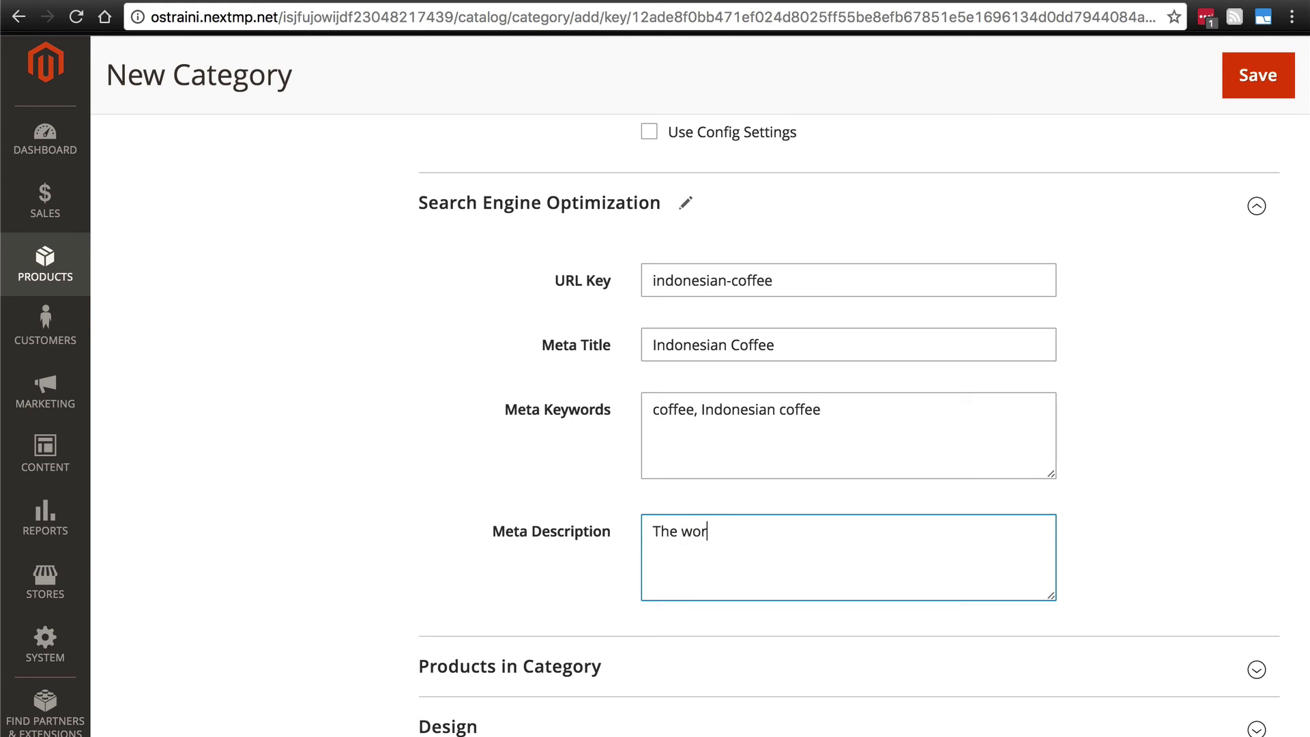
type("ld's finest Indonesian coffee")
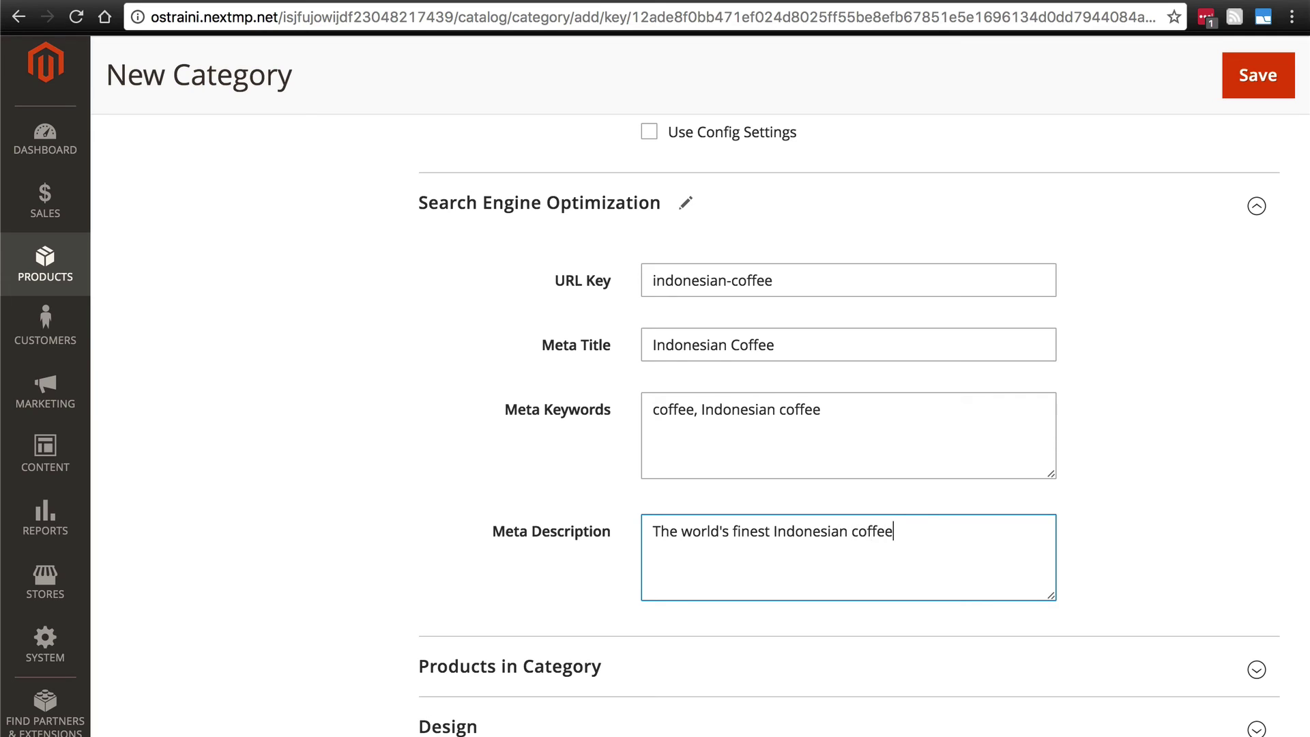
type(".")
left_click(1239, 76)
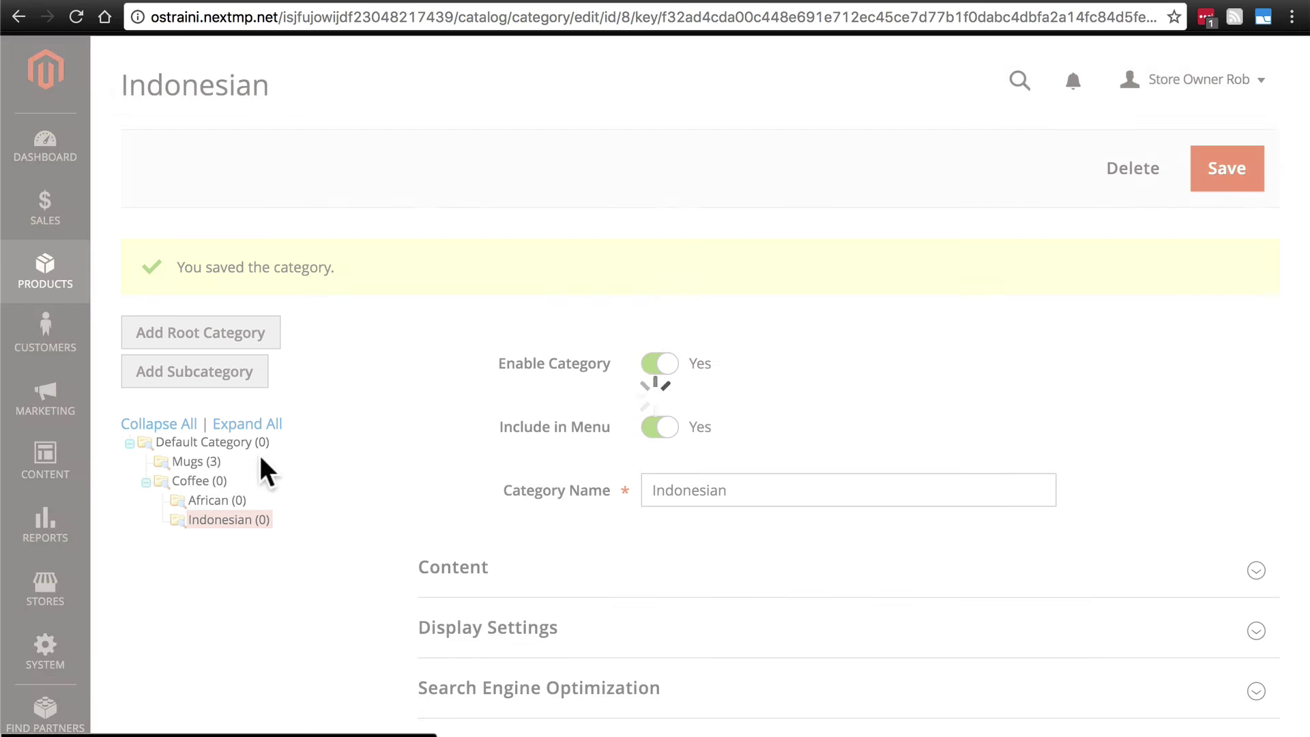
Step: Add a new subcategory under Coffee named Blended
left_click(198, 483)
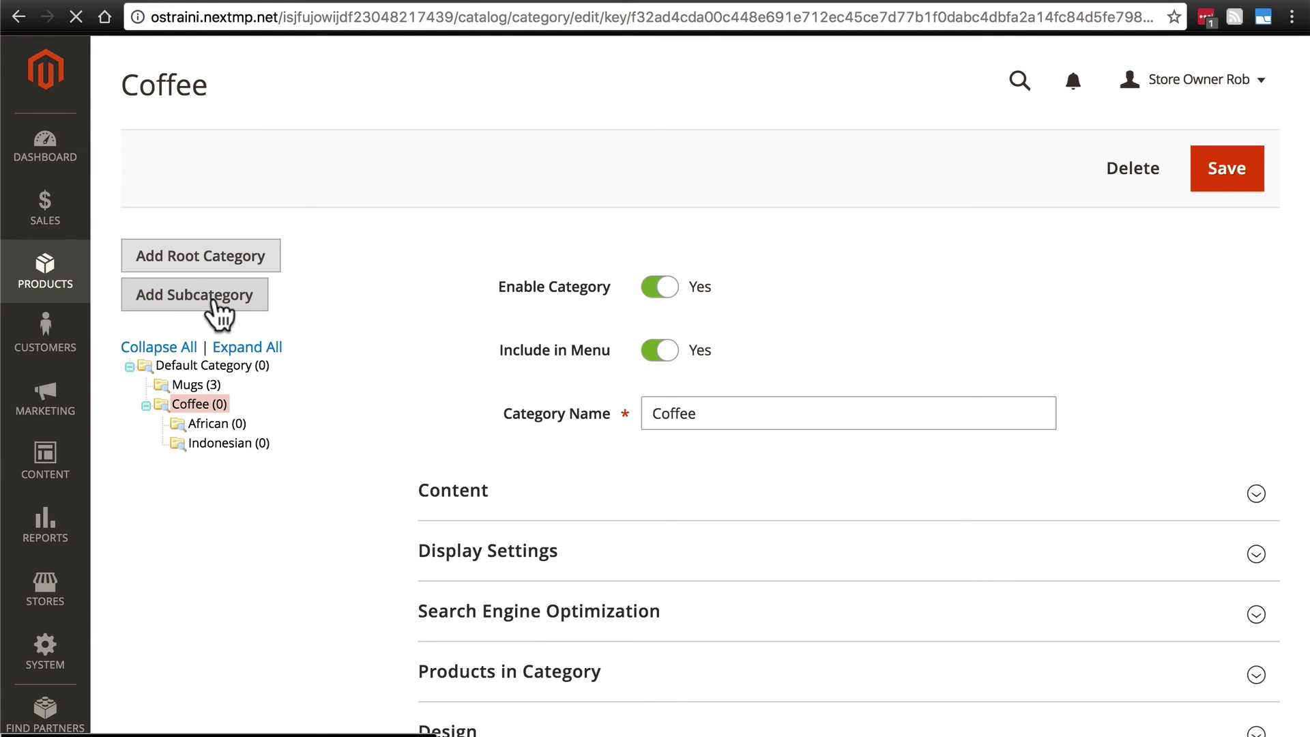
left_click(217, 314)
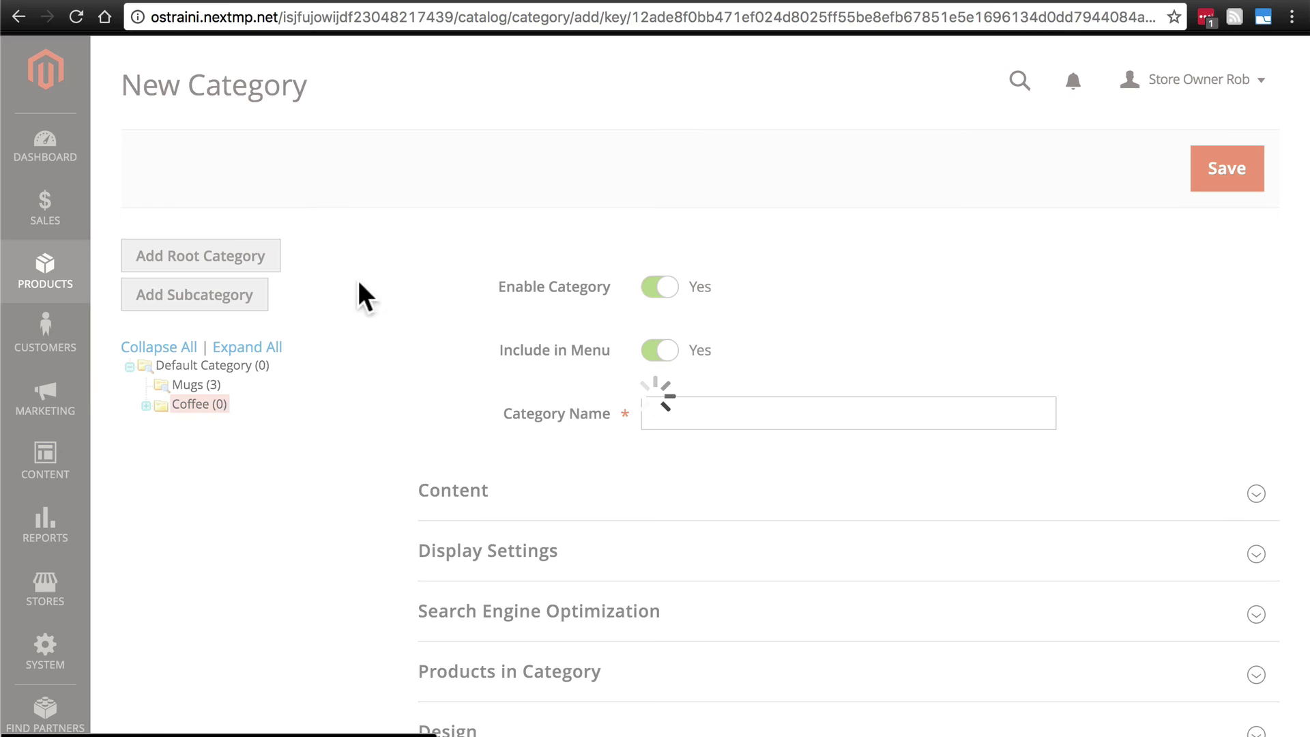
left_click(691, 416)
type("Blende")
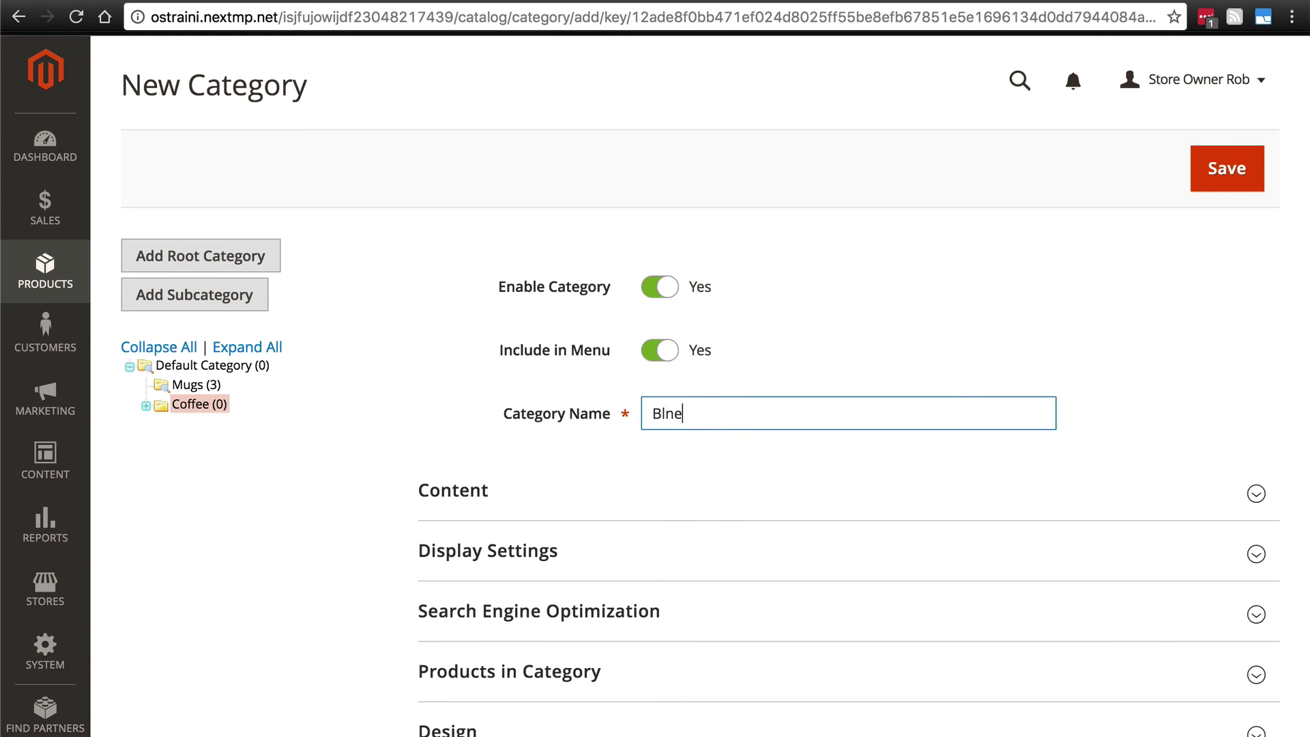
key("BackSpace")
key("BackSpace")
type("ended")
scroll(386, 383, "down", 3)
Step: Limit Blended's available sort options to Product Name and Price
left_click(481, 404)
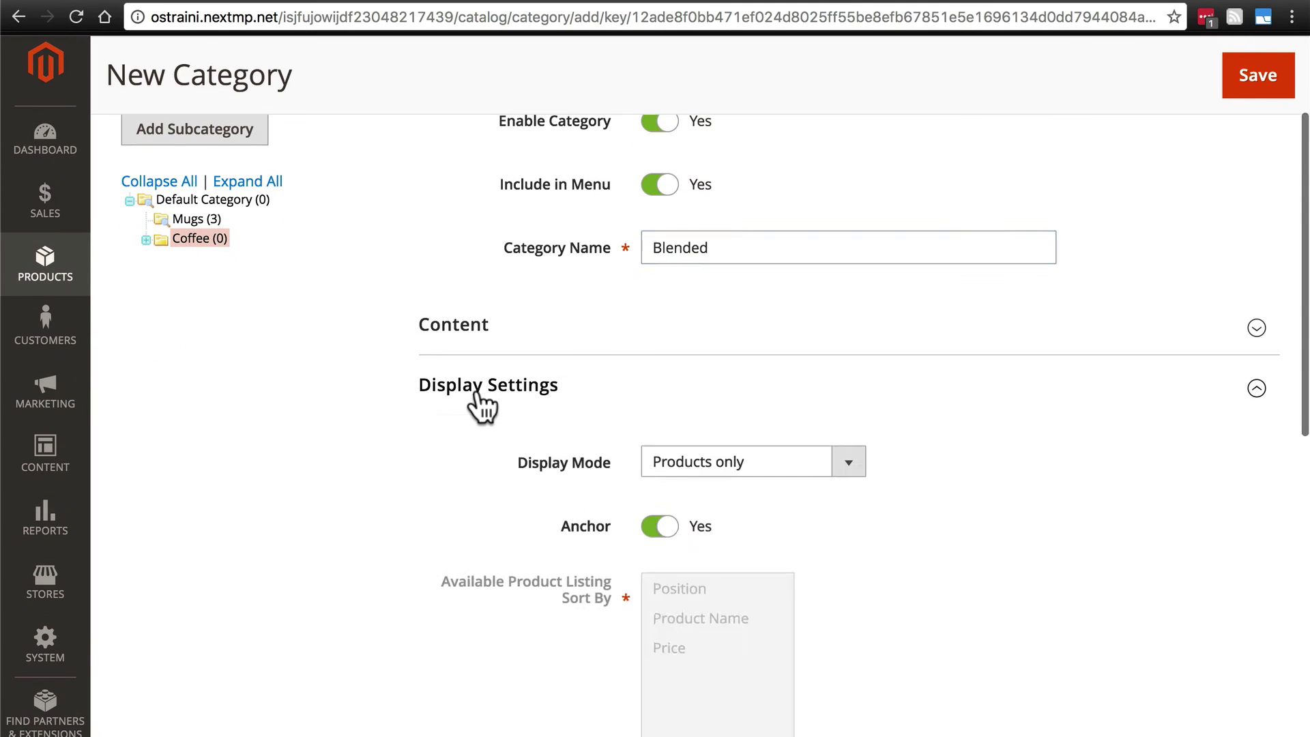
scroll(482, 404, "down", 3)
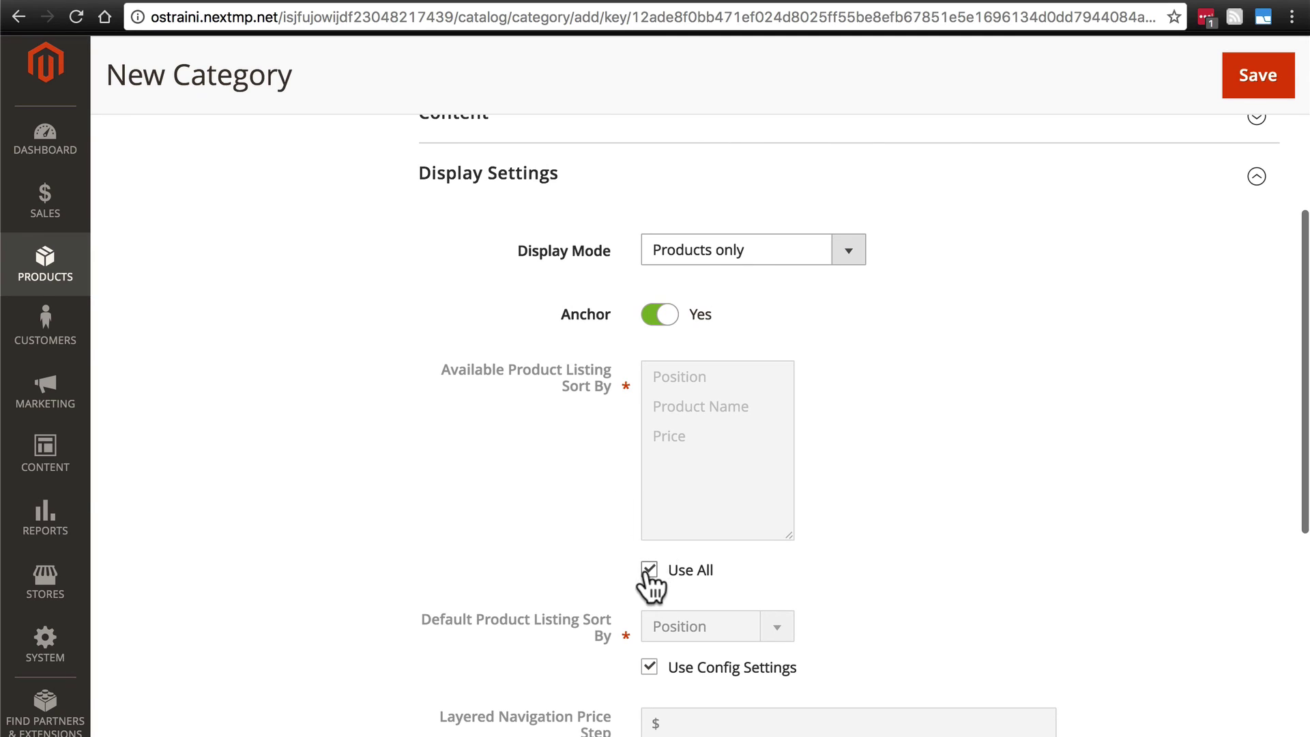
left_click(648, 572)
left_click(688, 436)
left_click(702, 406, "shift")
Step: Make Product Name the default sort and set the price step to 10
scroll(601, 420, "down", 3)
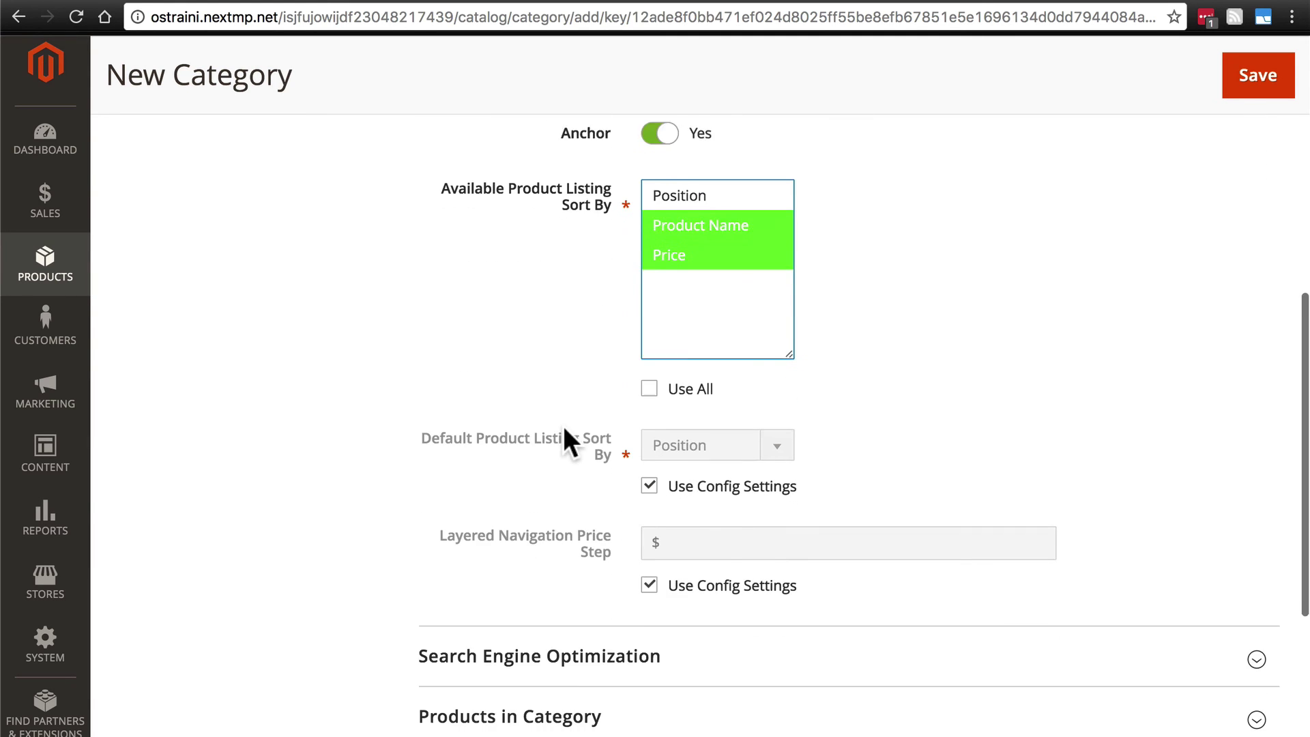
left_click(649, 467)
left_click(680, 423)
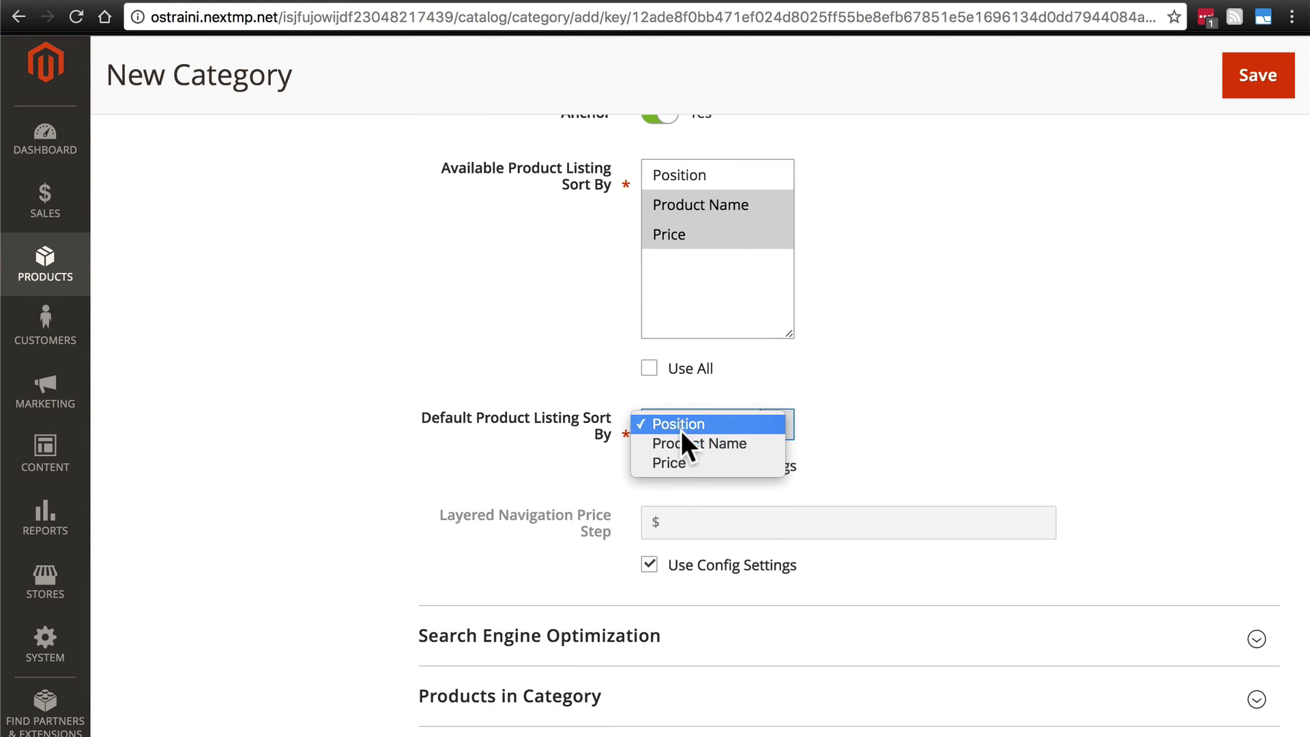
left_click(688, 444)
scroll(615, 410, "down", 2)
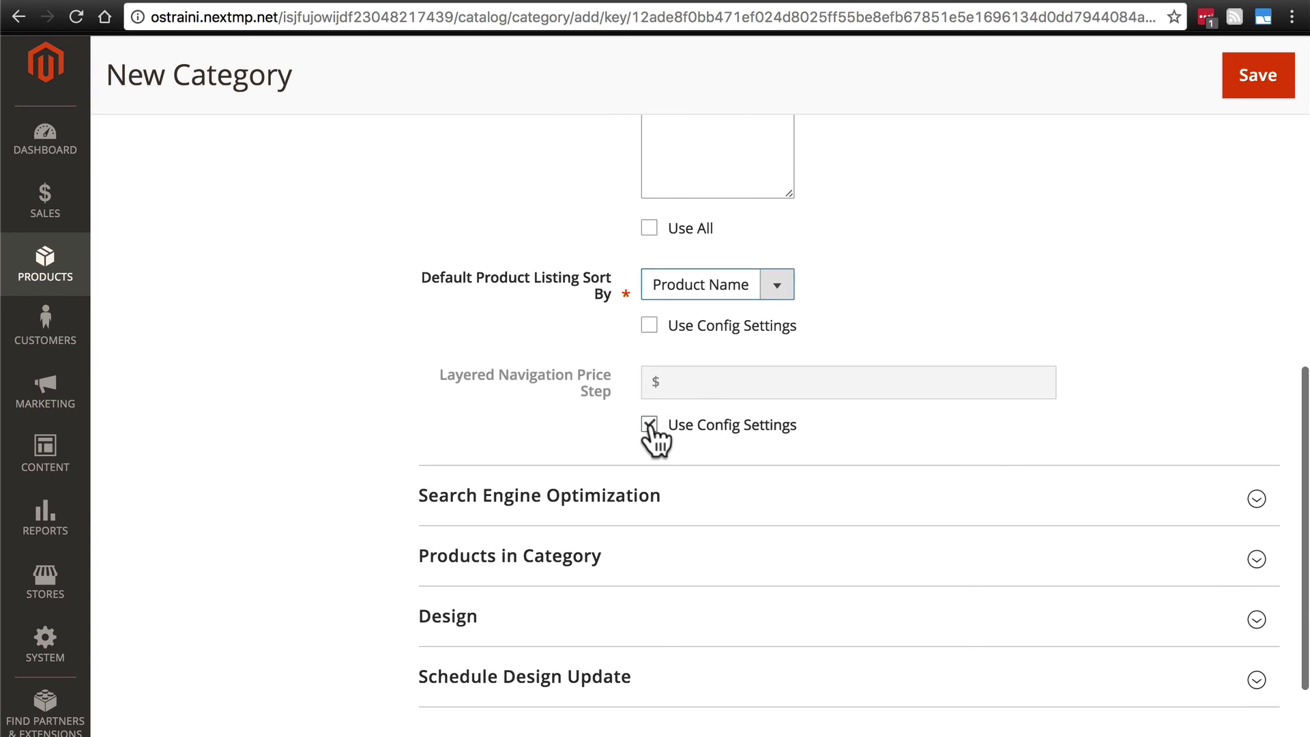
left_click(649, 425)
left_click(702, 382)
type("10")
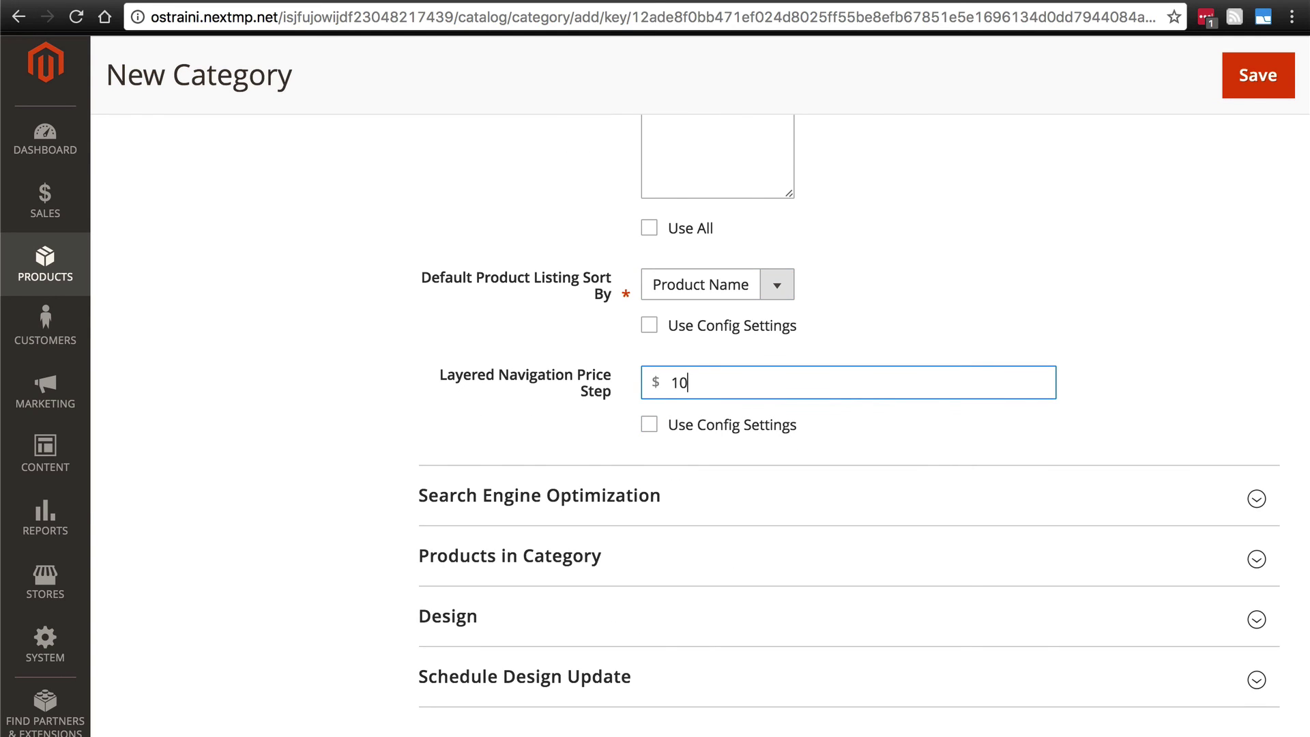
scroll(471, 399, "down", 2)
Step: Give Blended the URL key blended-coffee and the meta title 'Blended Coffee'
left_click(505, 429)
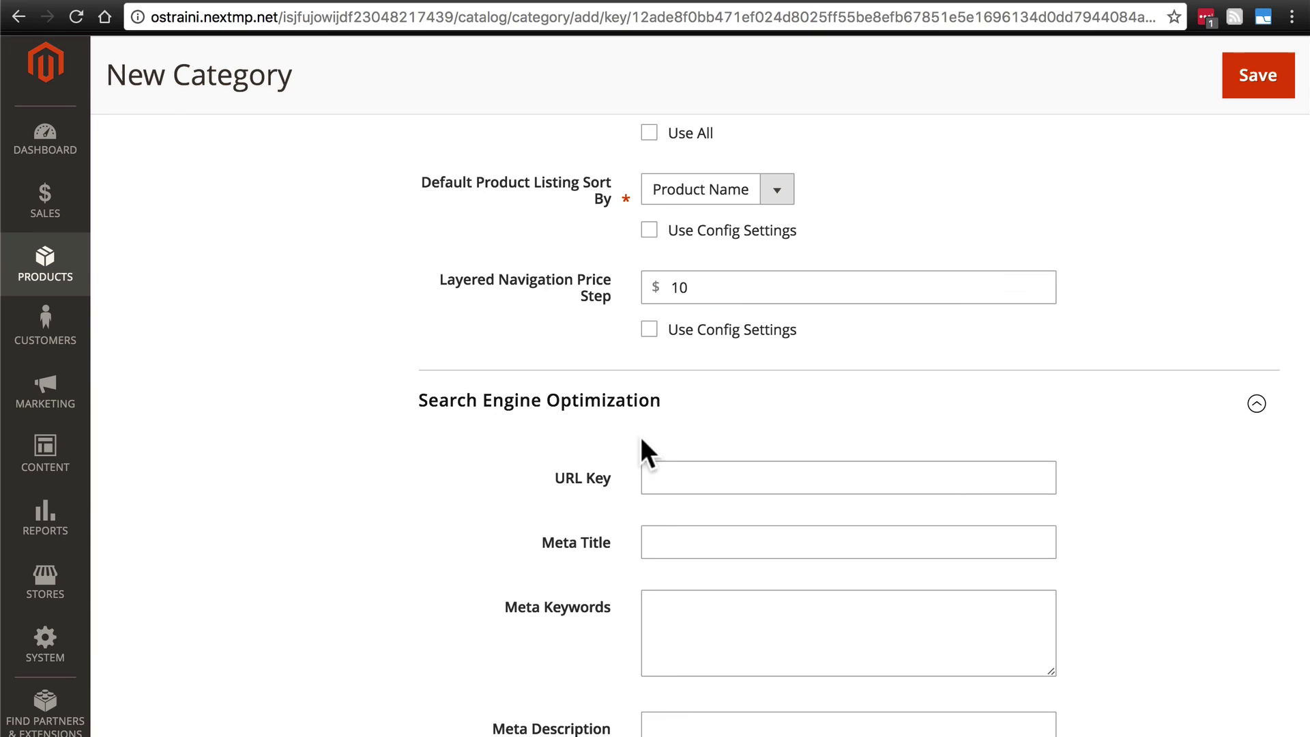
left_click(687, 475)
type("bl")
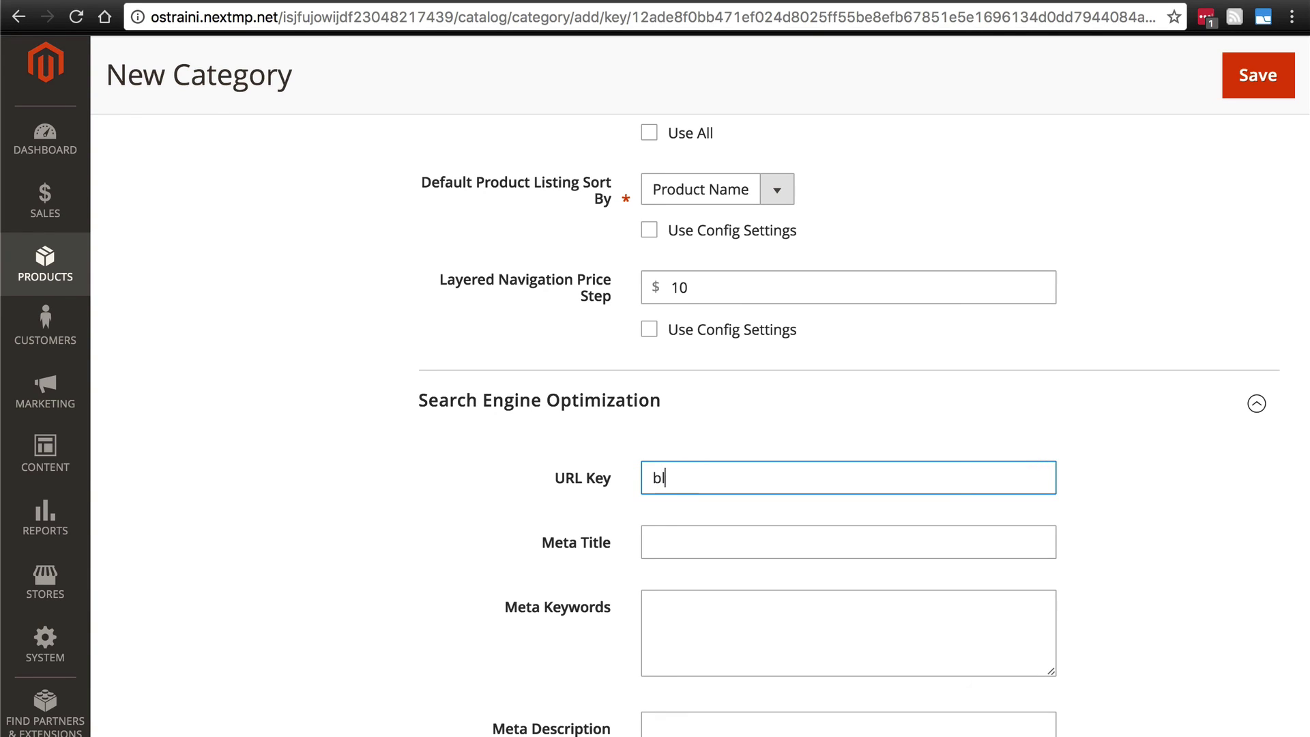
type("ended-coffee")
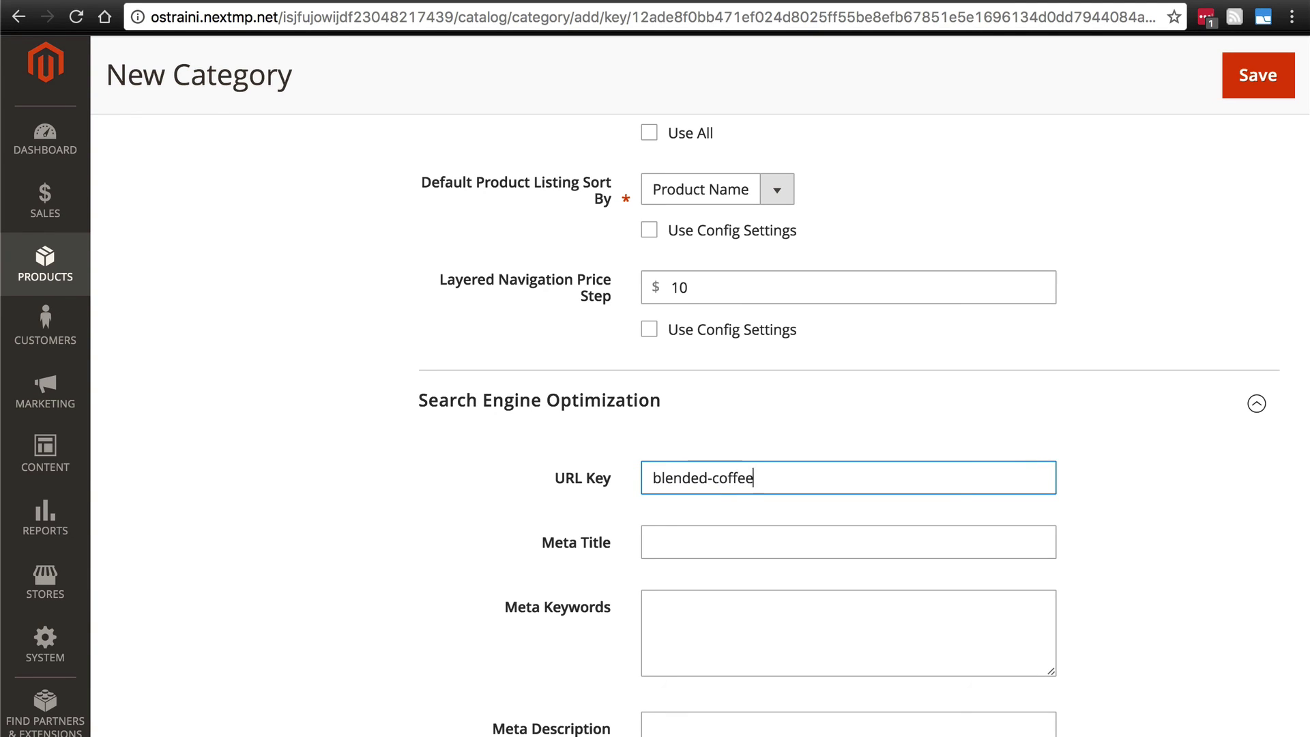
left_click(670, 538)
type("Blende")
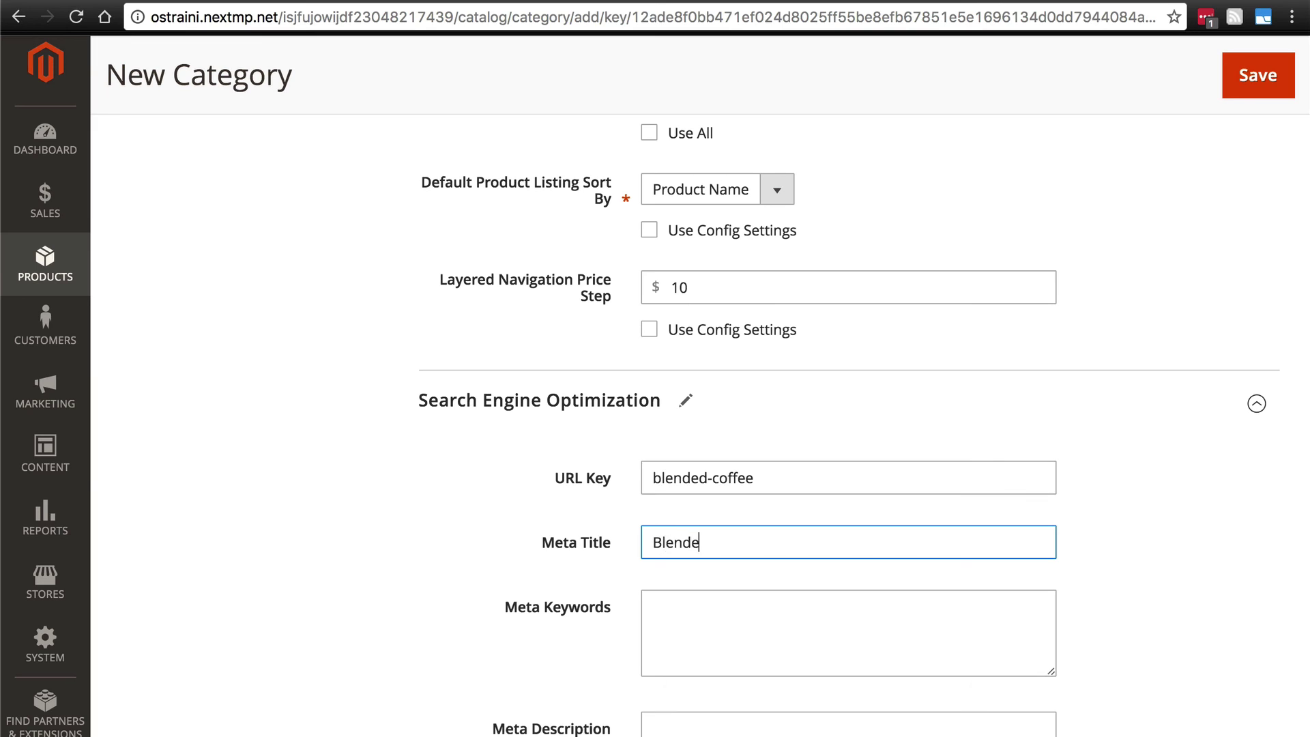
type("d Coffee")
scroll(727, 606, "down", 2)
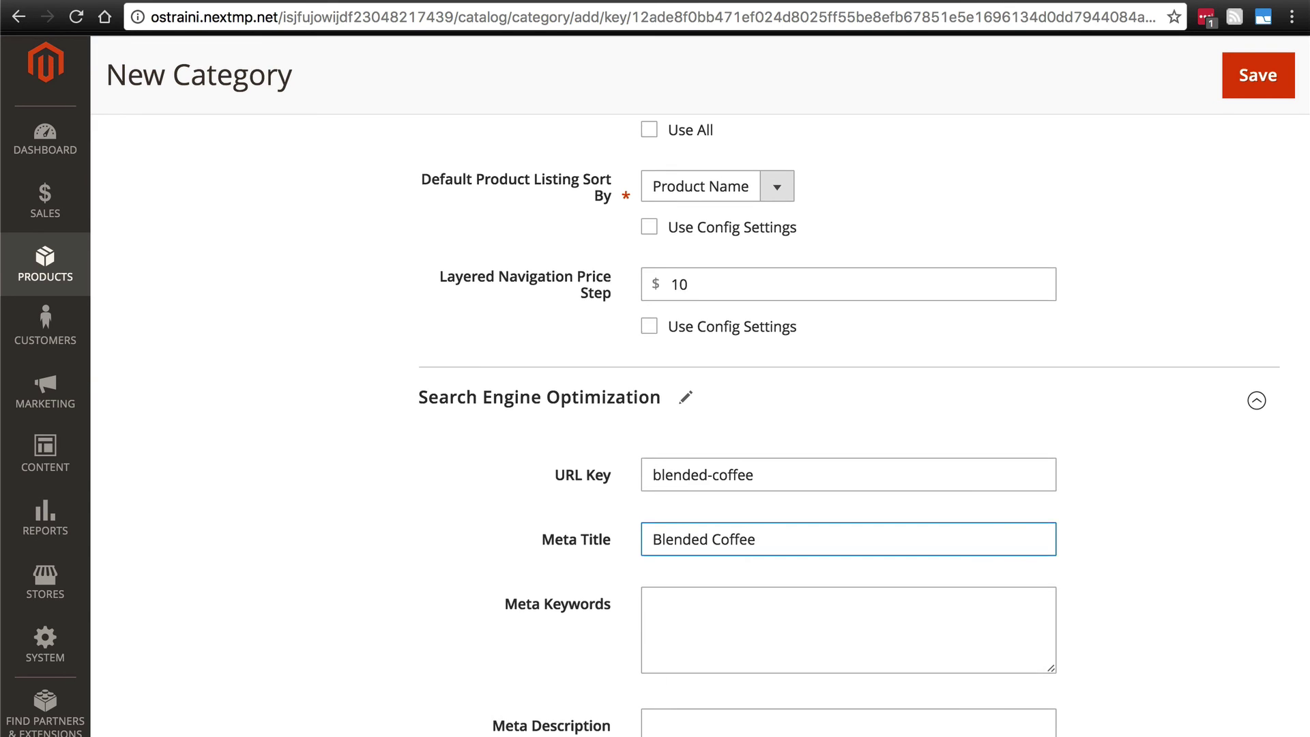
Step: Add meta keywords 'coffee, blended coffee' and description 'Blended coffee made from some of the world's best coffee.', then save
left_click(733, 545)
type("coffee")
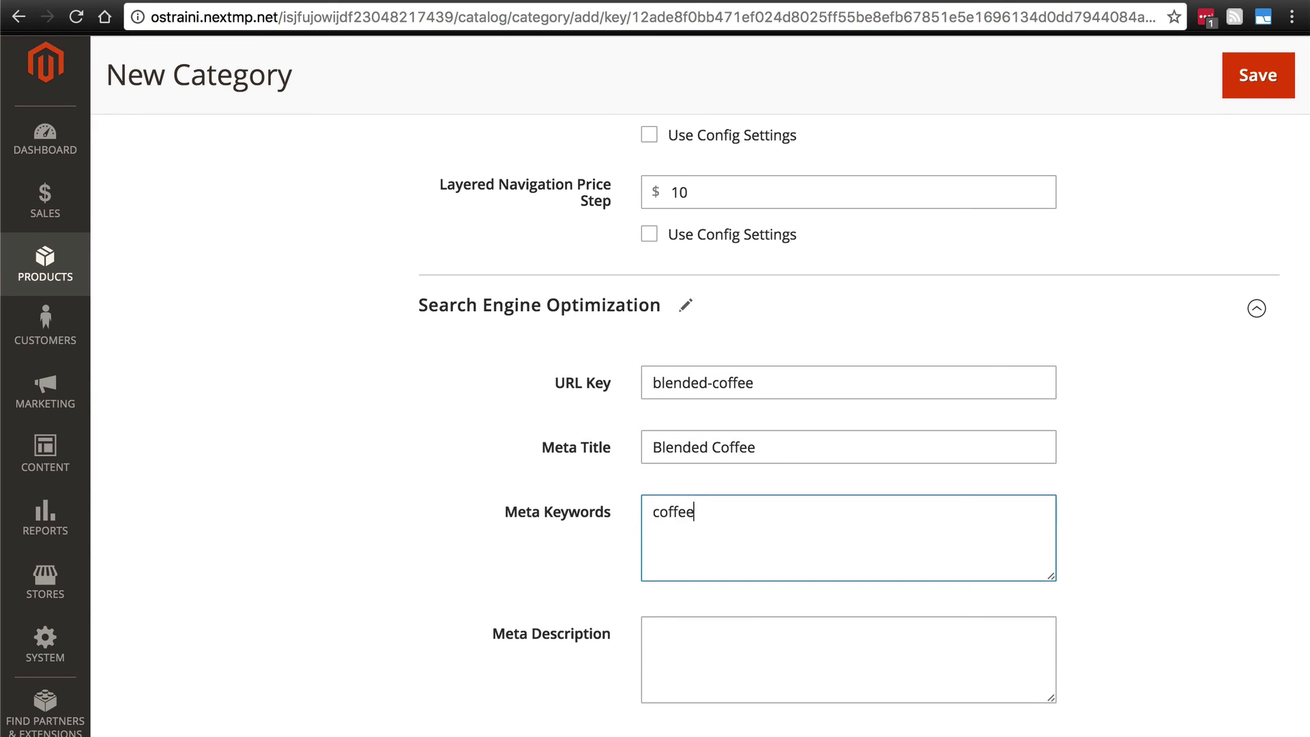
type(", blended coffee")
left_click(728, 655)
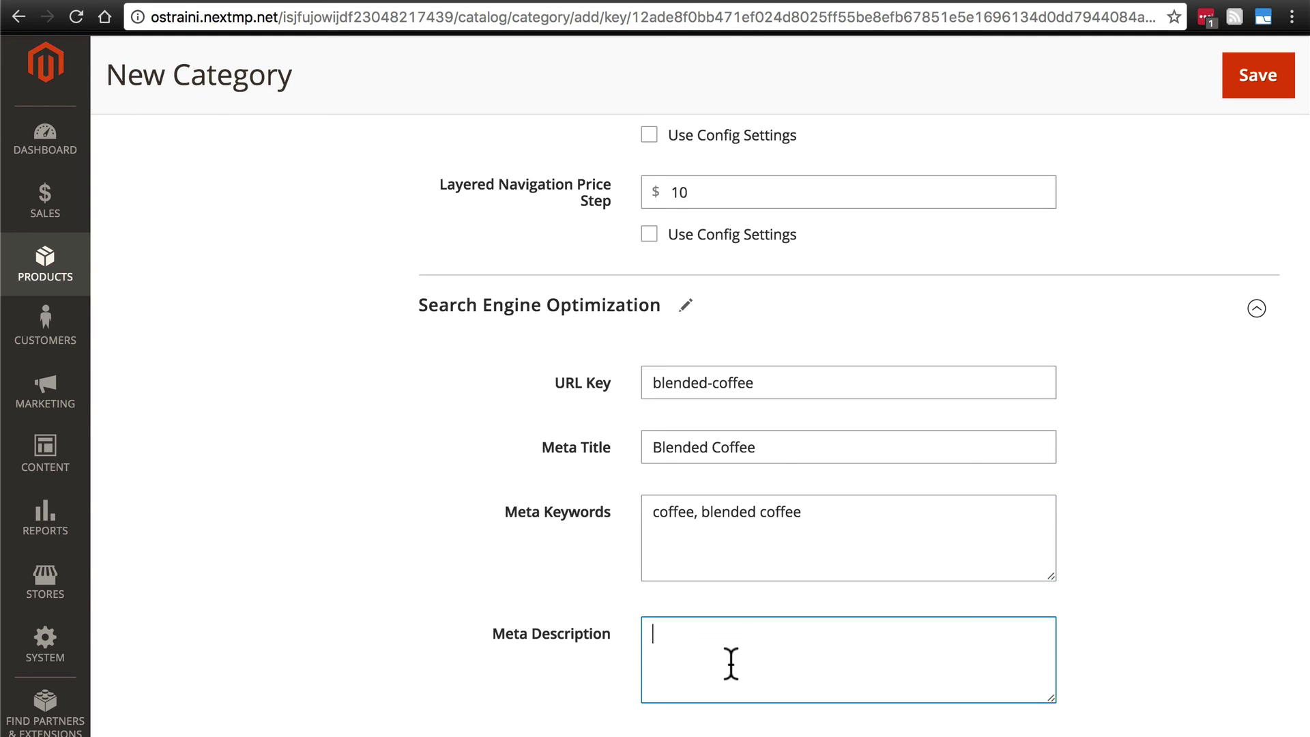
scroll(563, 556, "down", 3)
type("Blended")
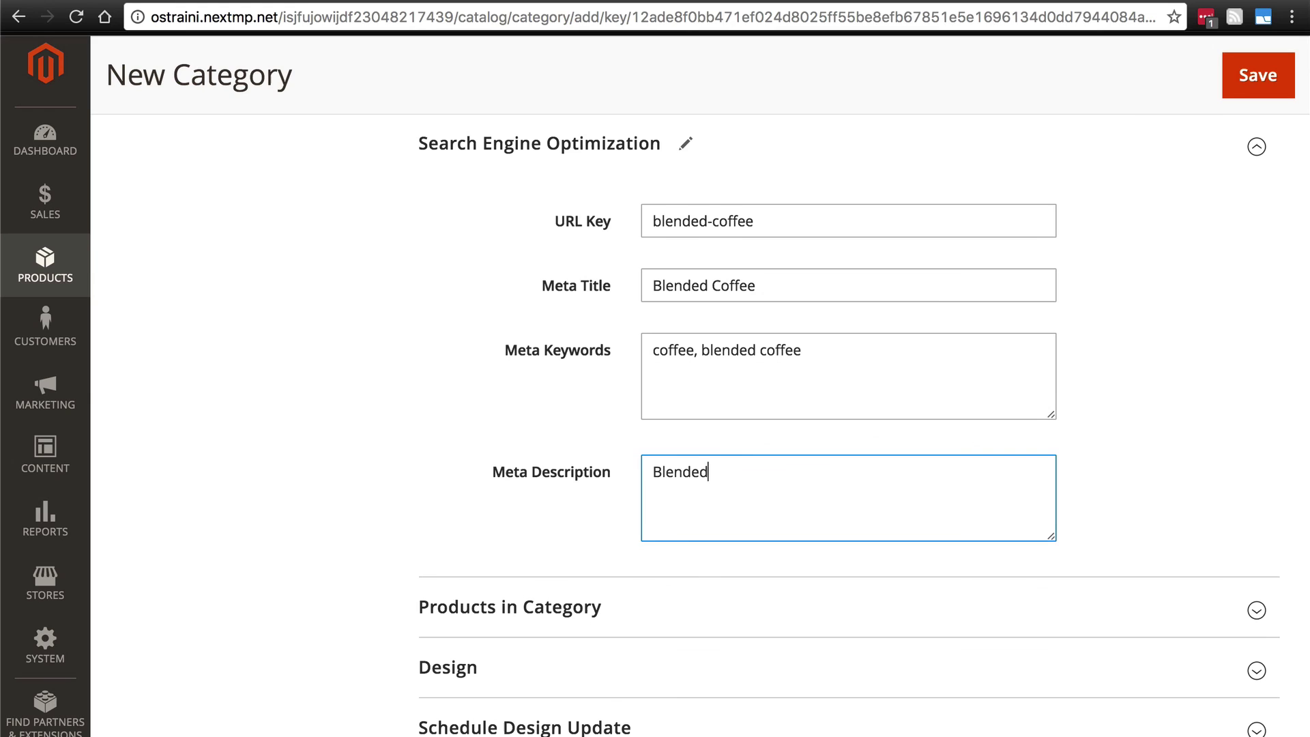
type(" coffee made from some of the worl")
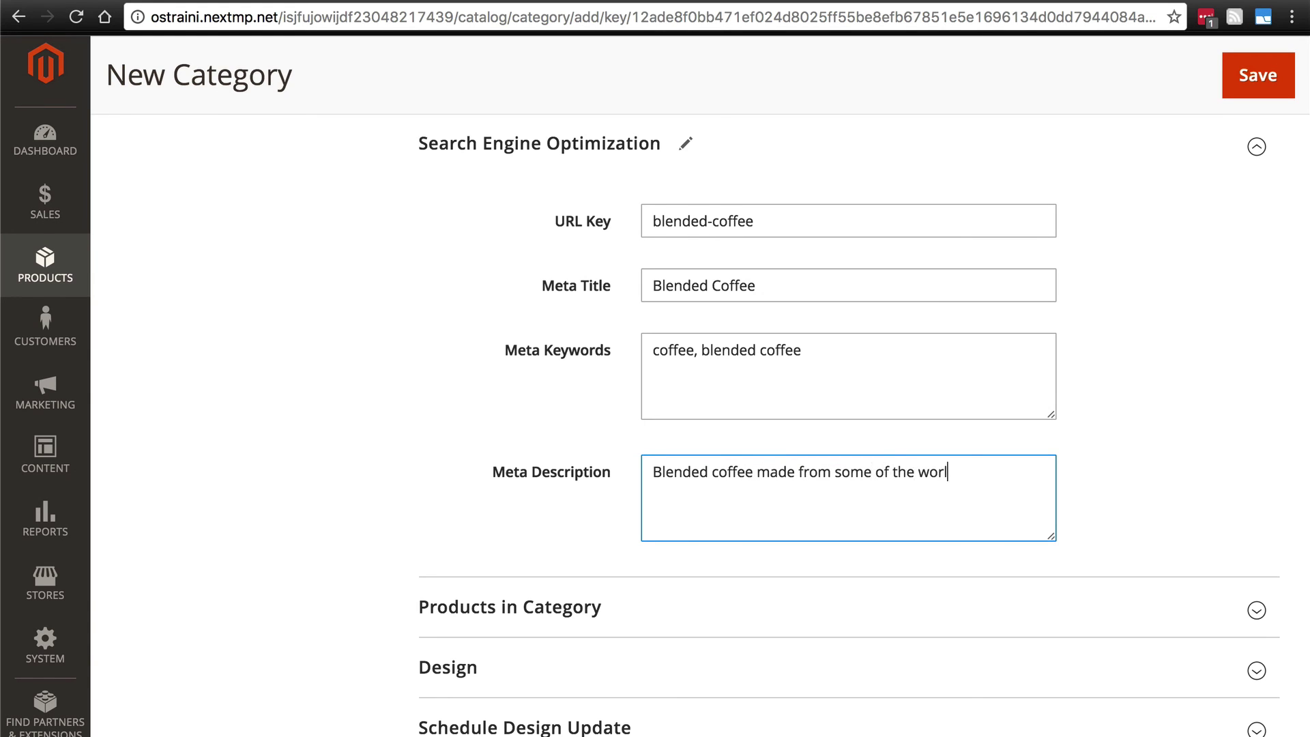
type("d's best coffee.")
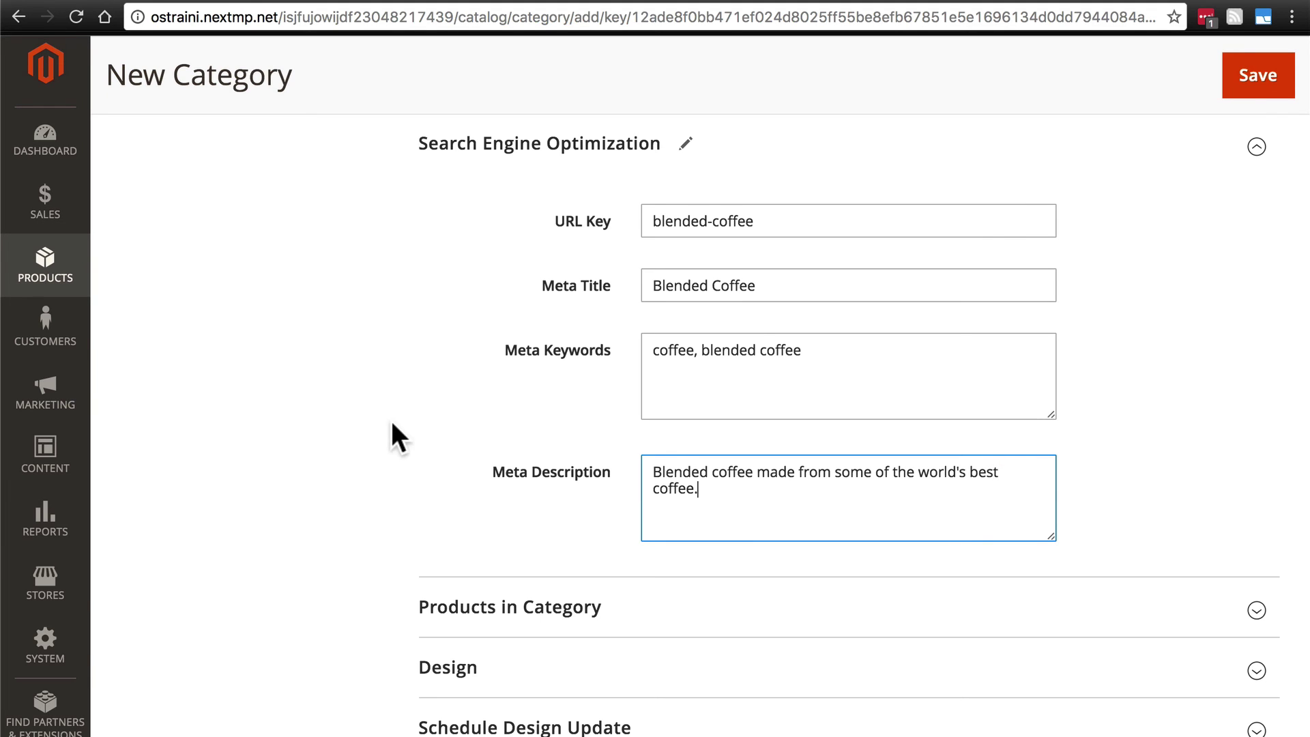
left_click(1255, 77)
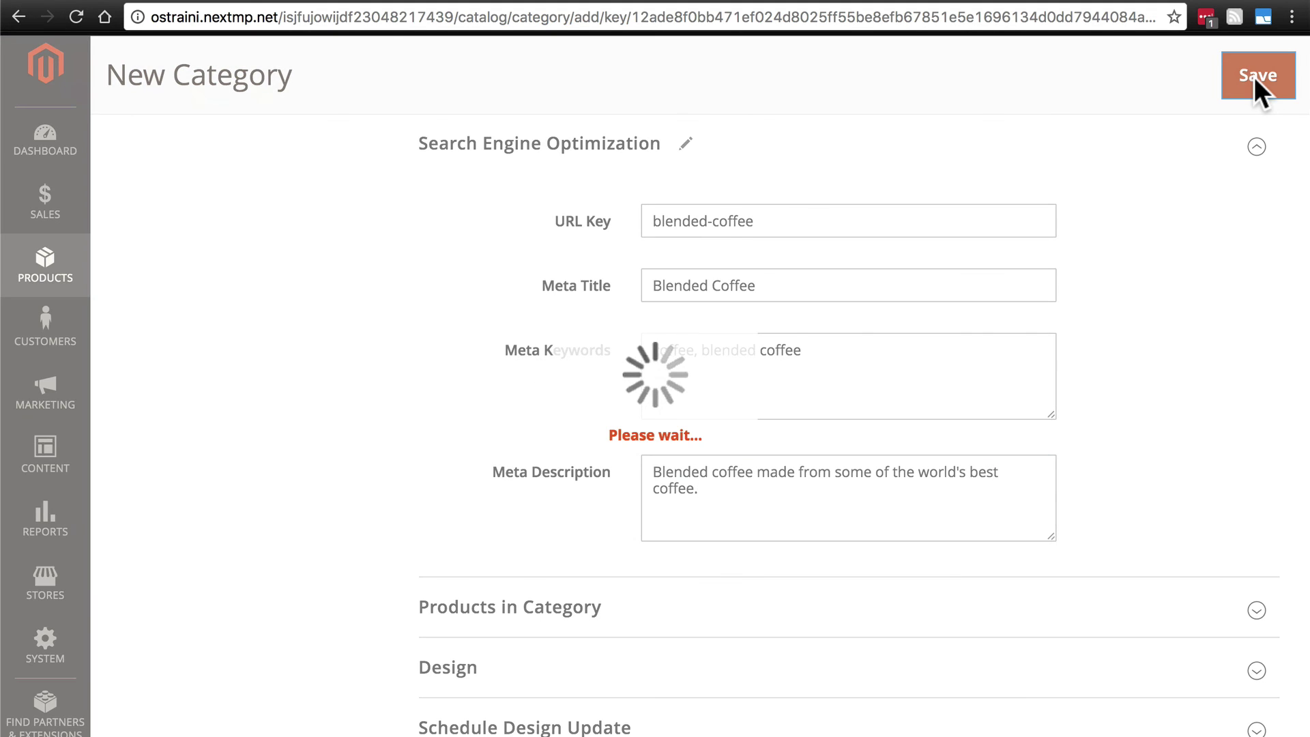